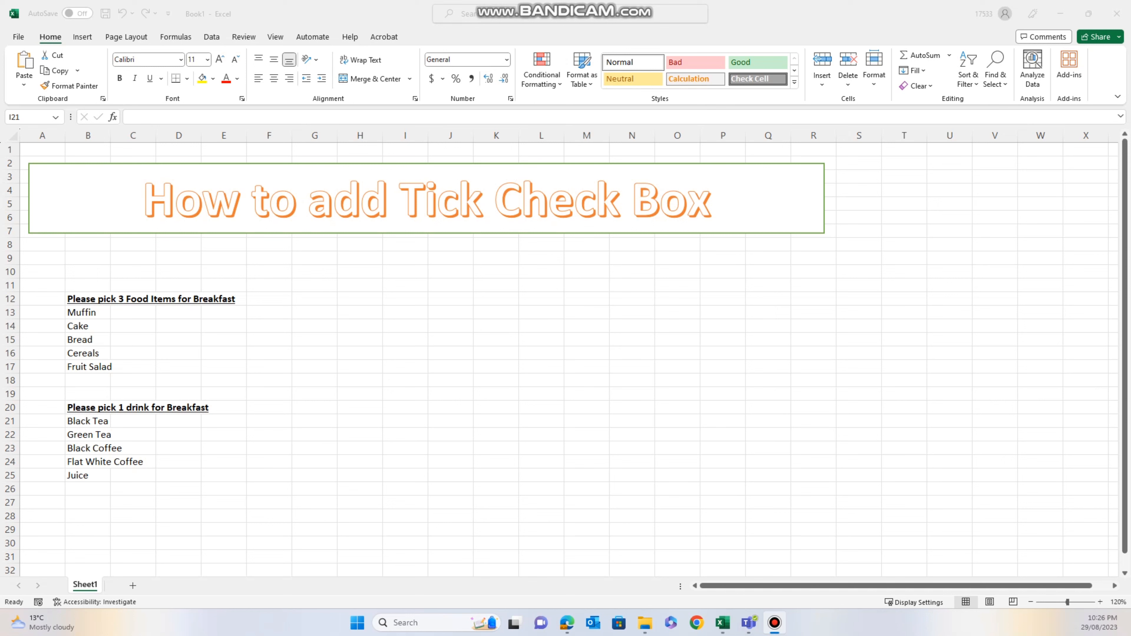
- Review the food list heading in B12 and the drink list heading in B20
left_click(314, 407)
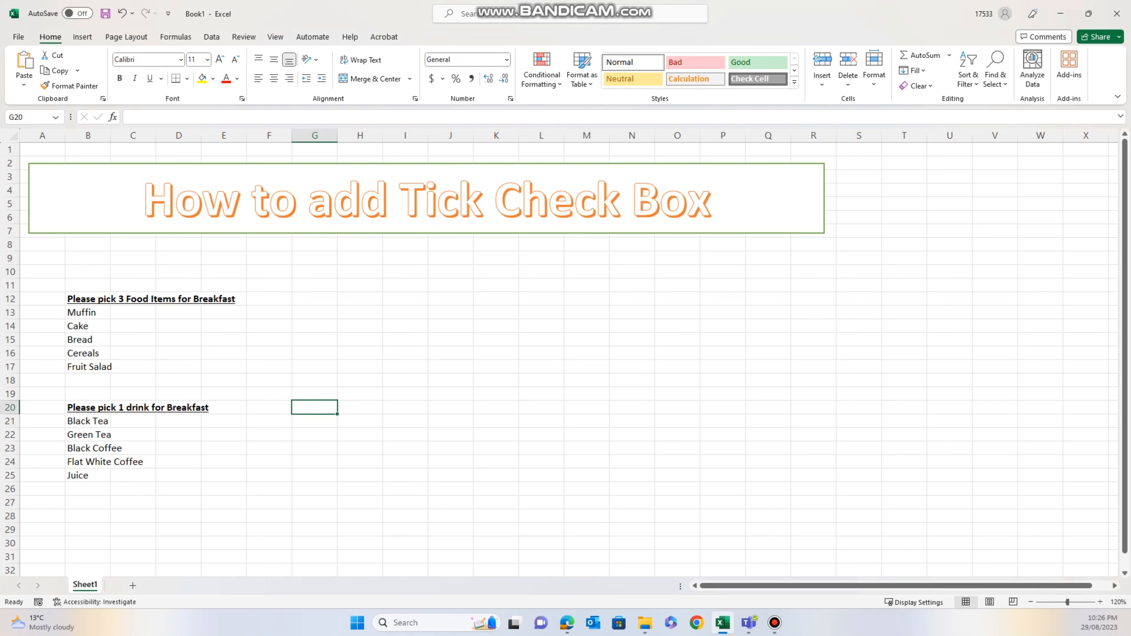
left_click(88, 299)
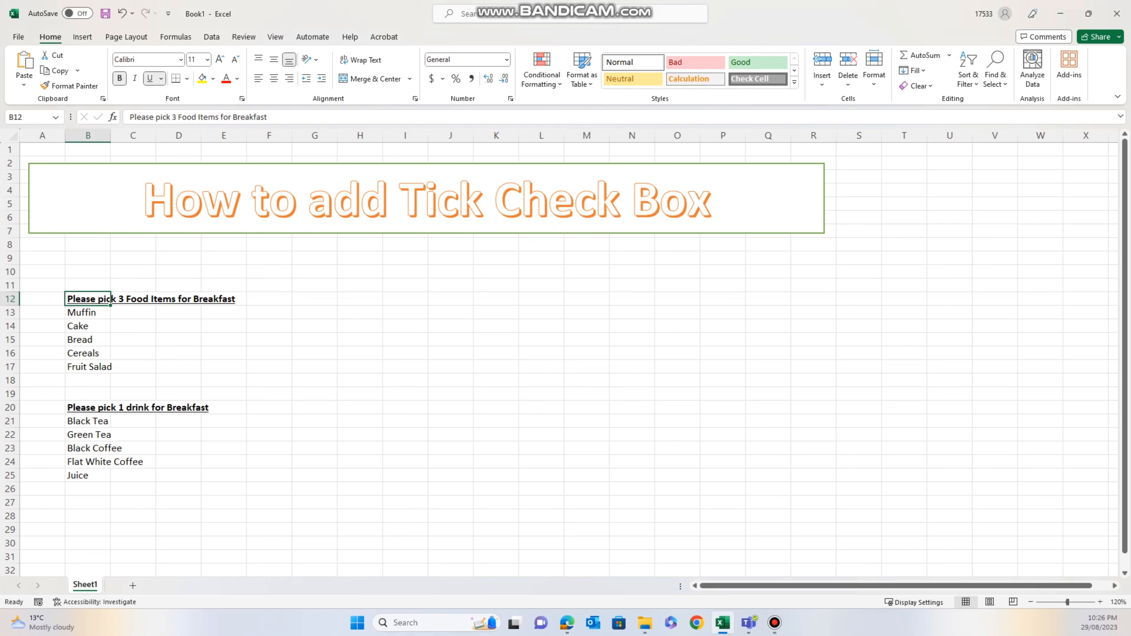
left_click(314, 394)
left_click(88, 407)
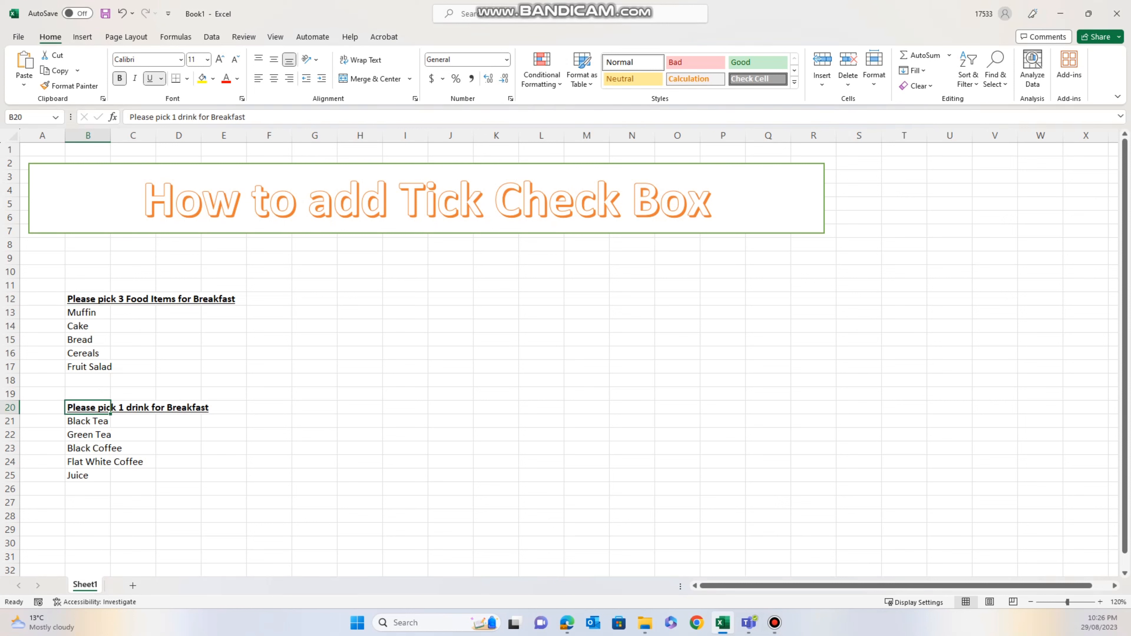
left_click(315, 489)
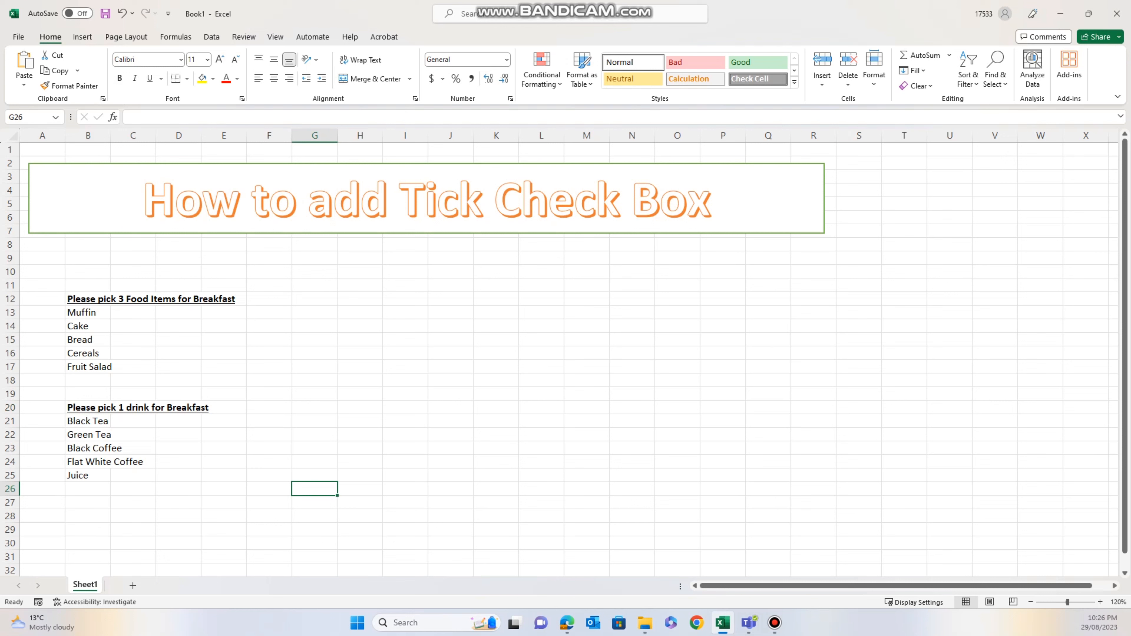
- Select the cells A13:A17 and A21:A25 beside the items, ending on A22 beside Green Tea
left_click(42, 312)
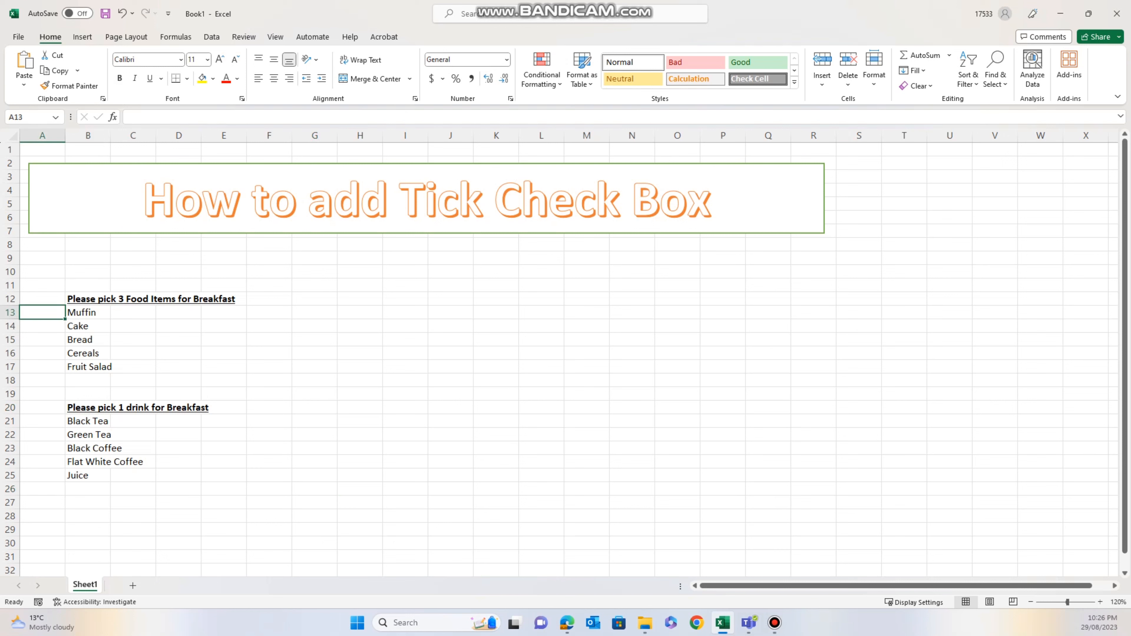
left_click_drag(42, 312, 42, 367)
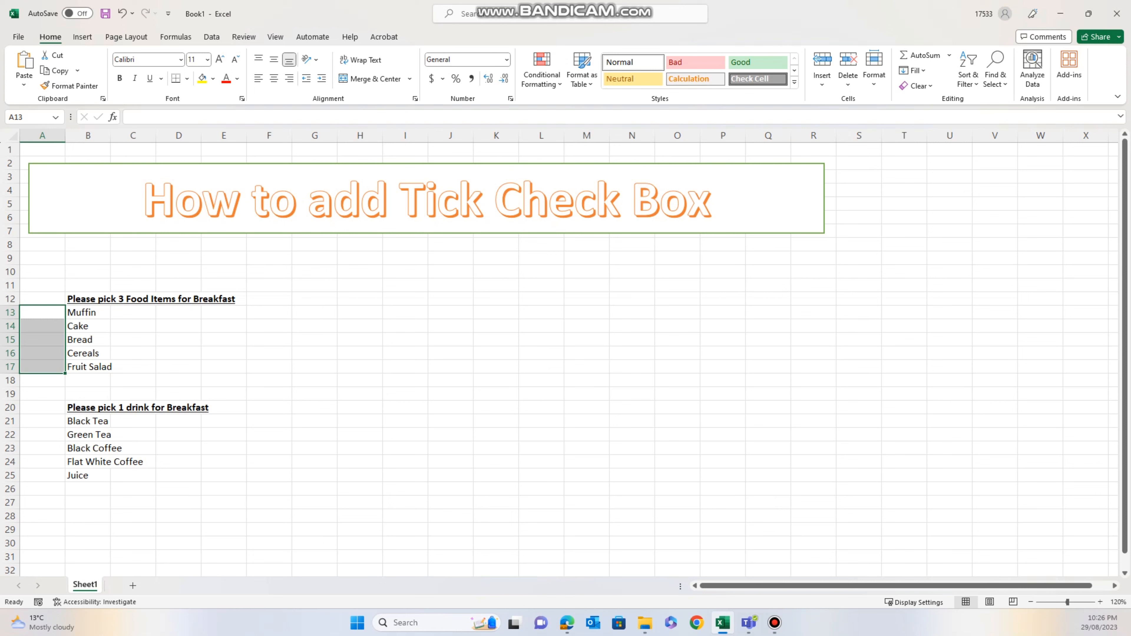
left_click_drag(42, 420, 43, 475)
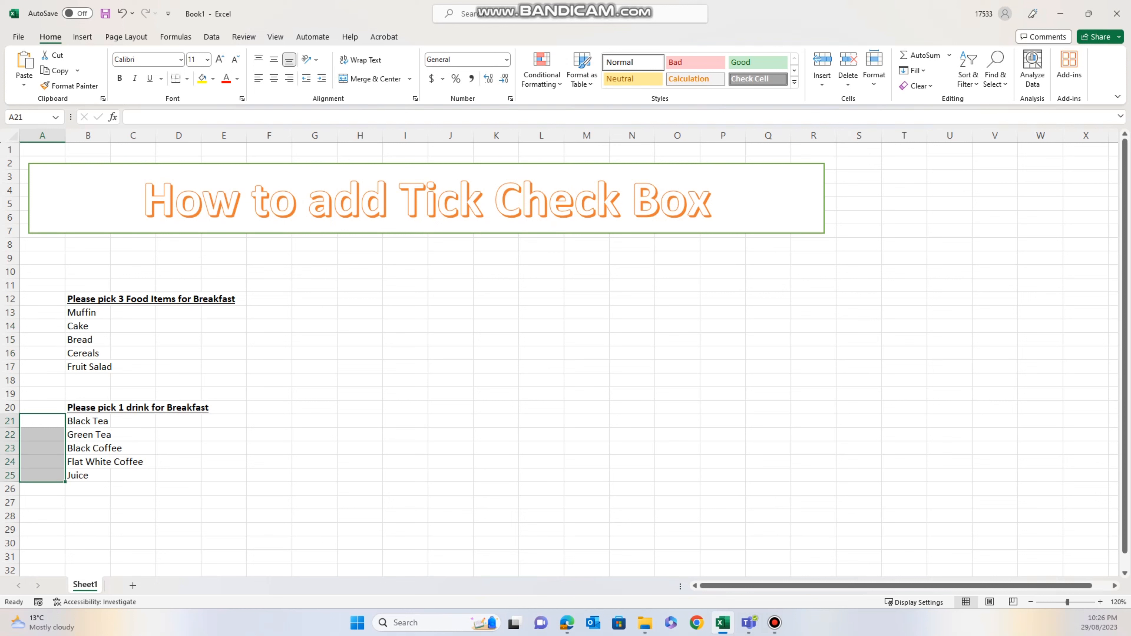
left_click(178, 489)
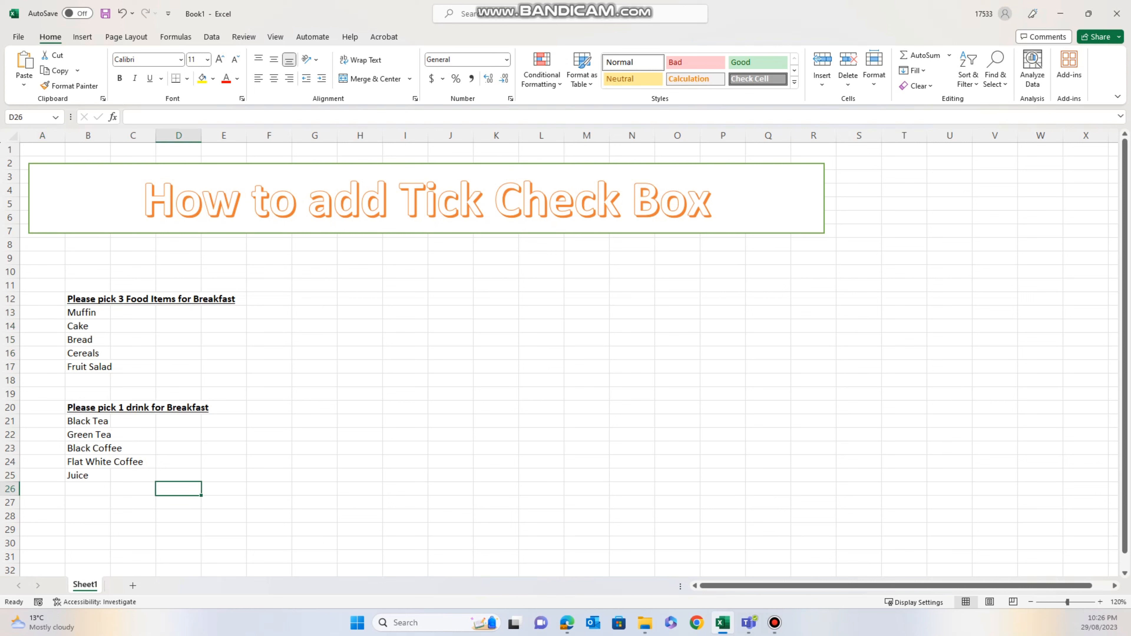
left_click(42, 421)
left_click(42, 434)
left_click(42, 448)
left_click(42, 461)
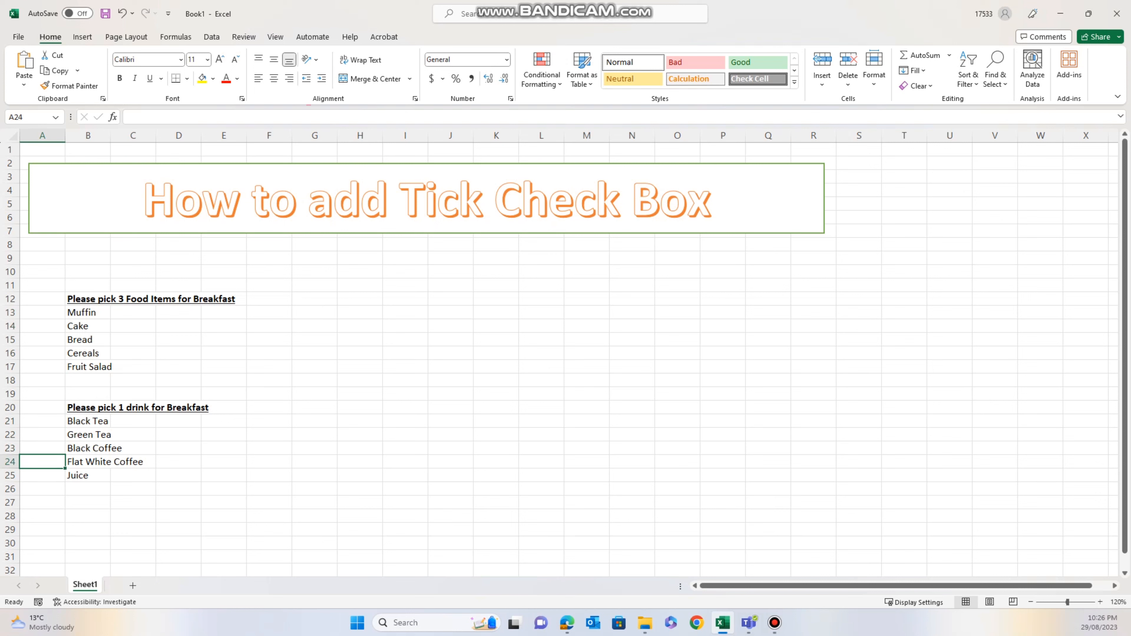
left_click(42, 434)
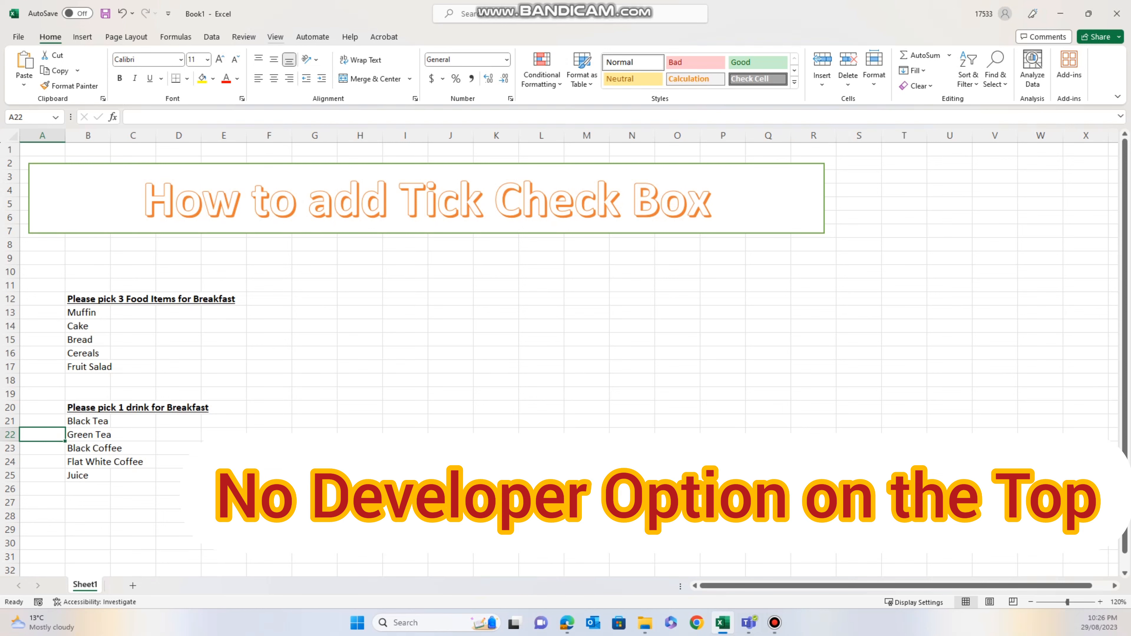
- Browse the ribbon tabs, including View and Acrobat, looking for developer tools, then return to Home
left_click(275, 37)
left_click(313, 37)
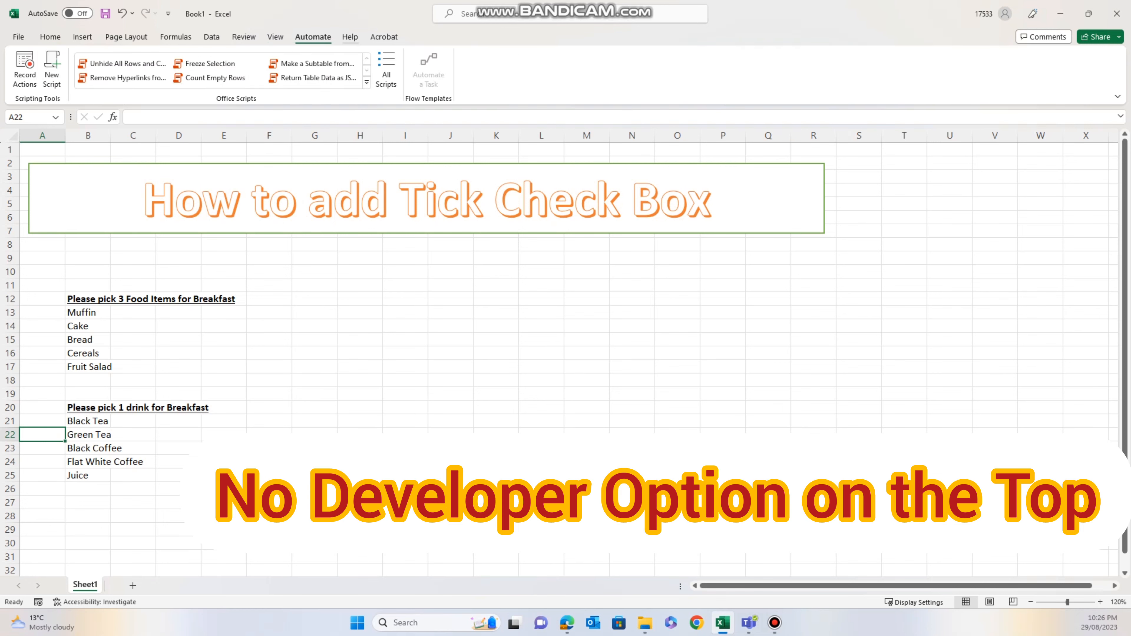
left_click(350, 37)
left_click(384, 37)
left_click(313, 37)
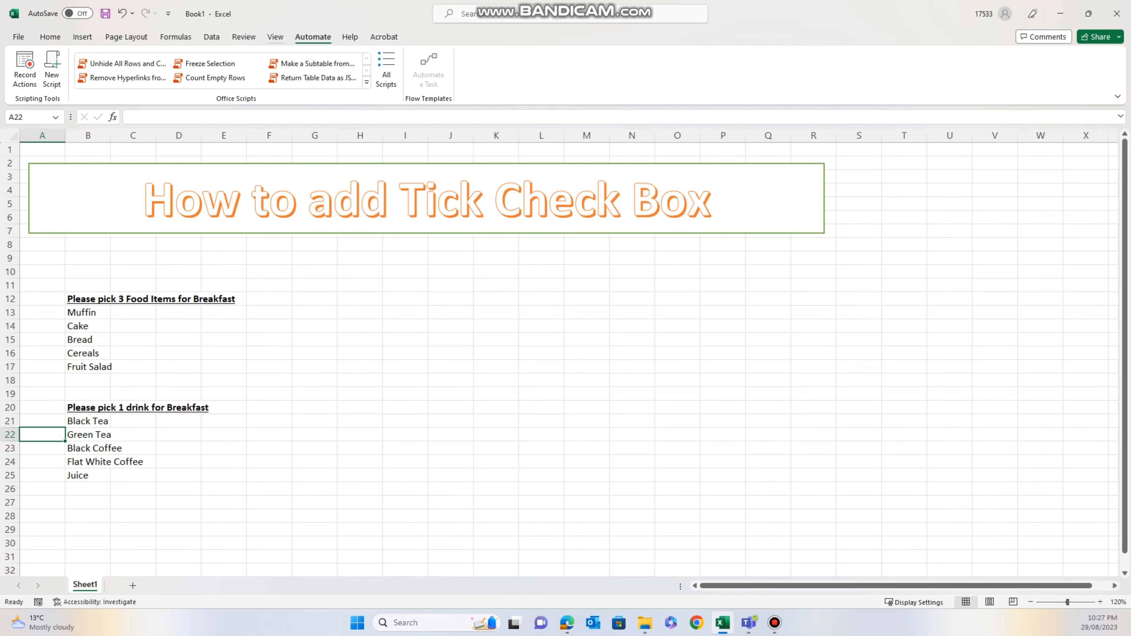
left_click(275, 37)
left_click(50, 37)
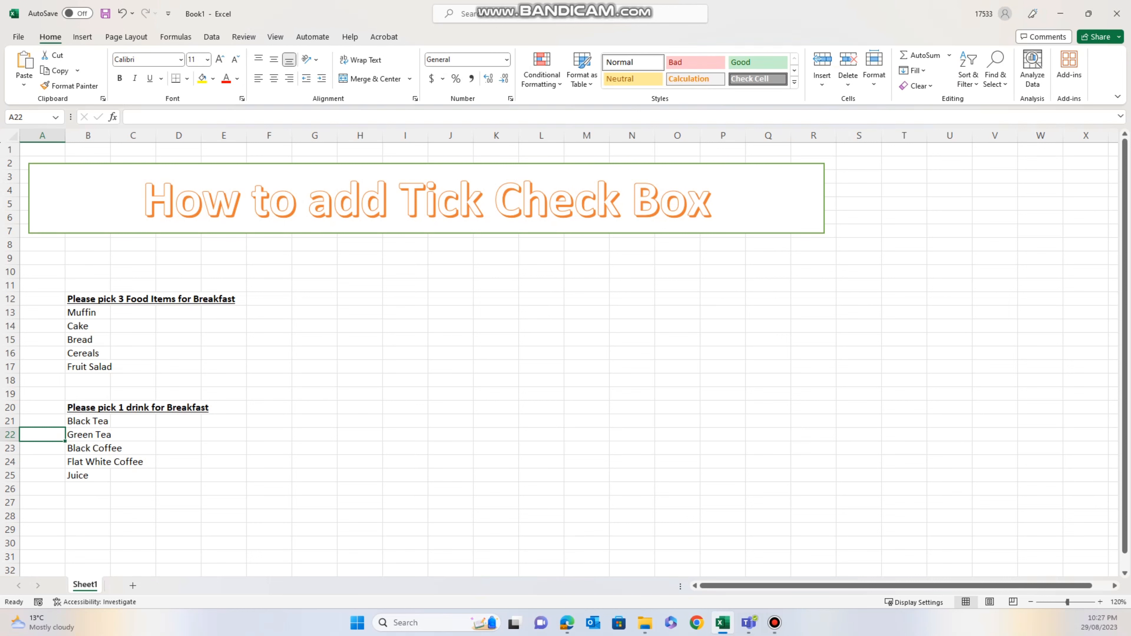
left_click(383, 37)
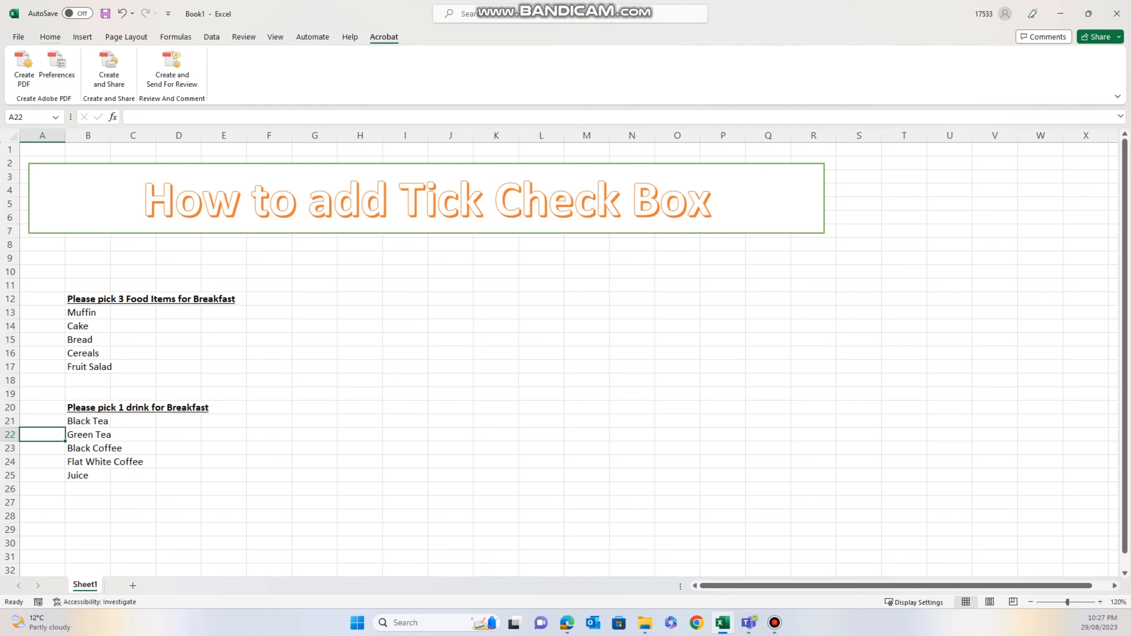
left_click(50, 37)
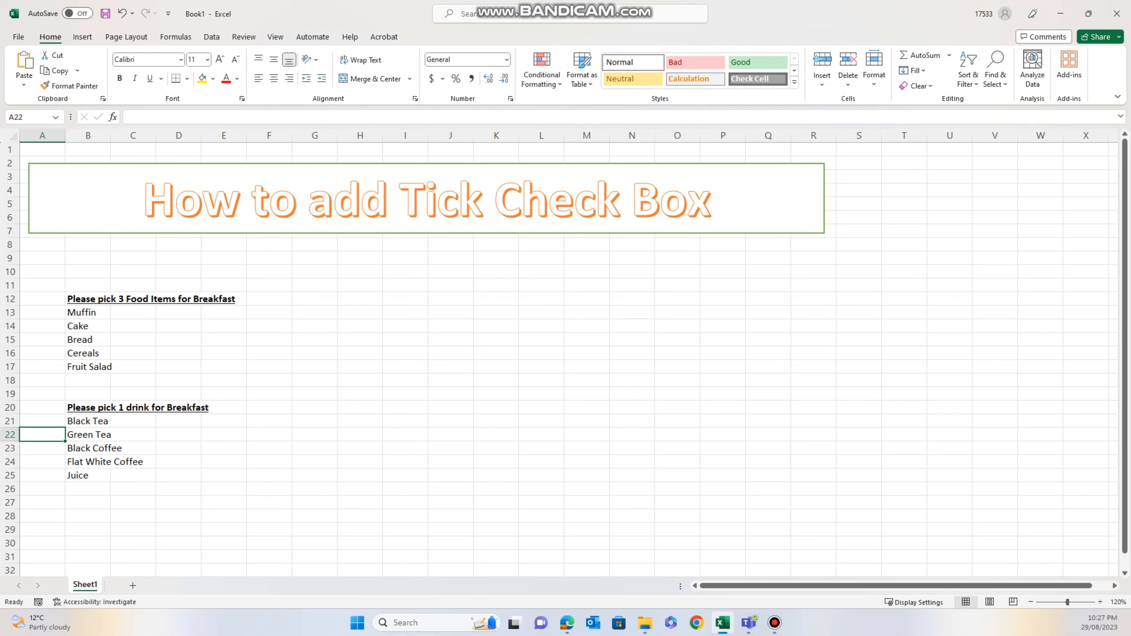
- Enable the Developer tab under Main Tabs in Customize the Ribbon and confirm
right_click(737, 23)
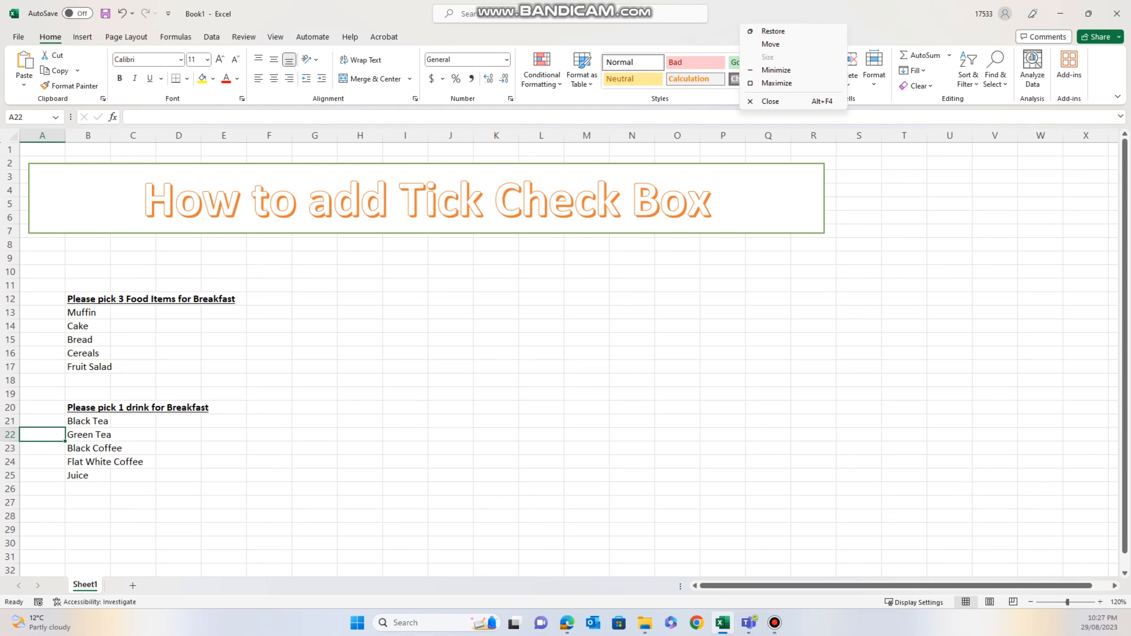
left_click(727, 38)
right_click(1098, 65)
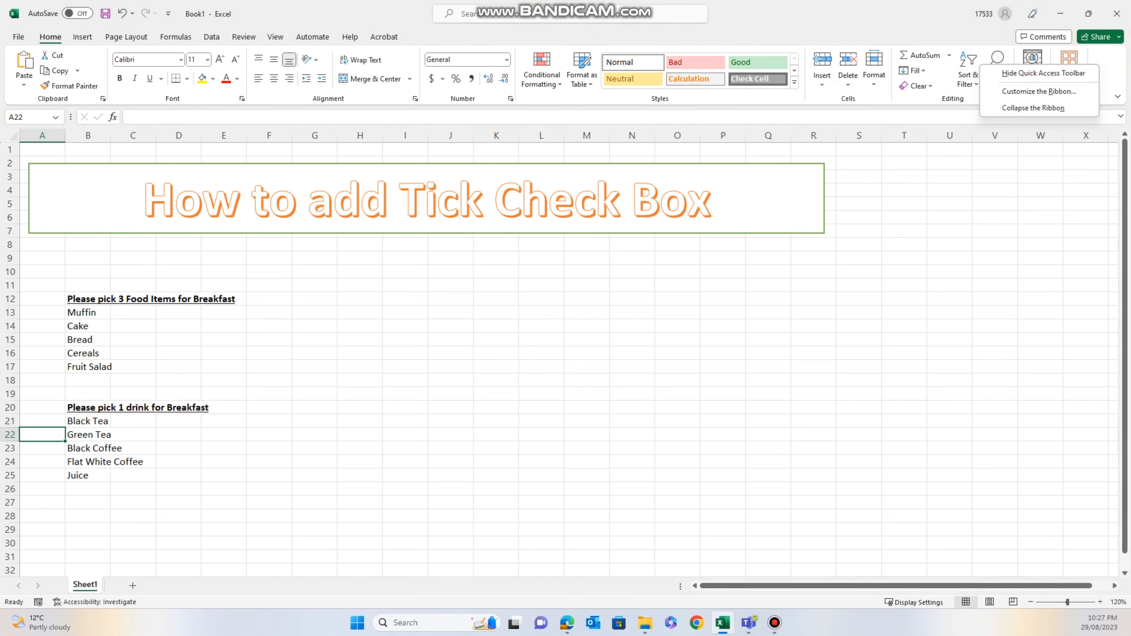
key("Escape")
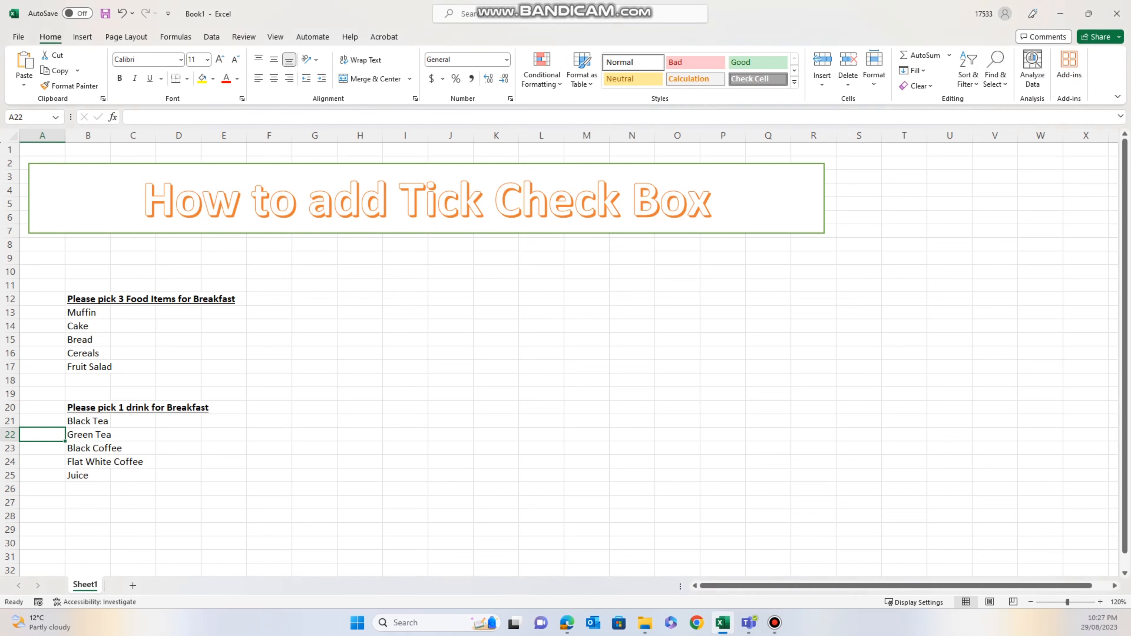
right_click(985, 66)
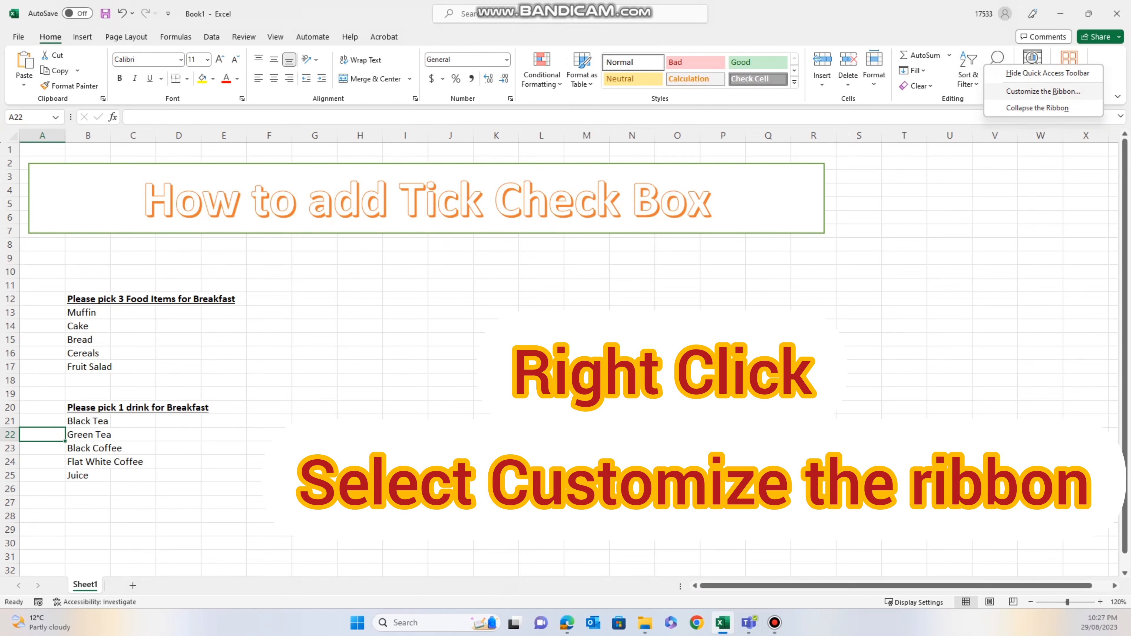
left_click(1043, 91)
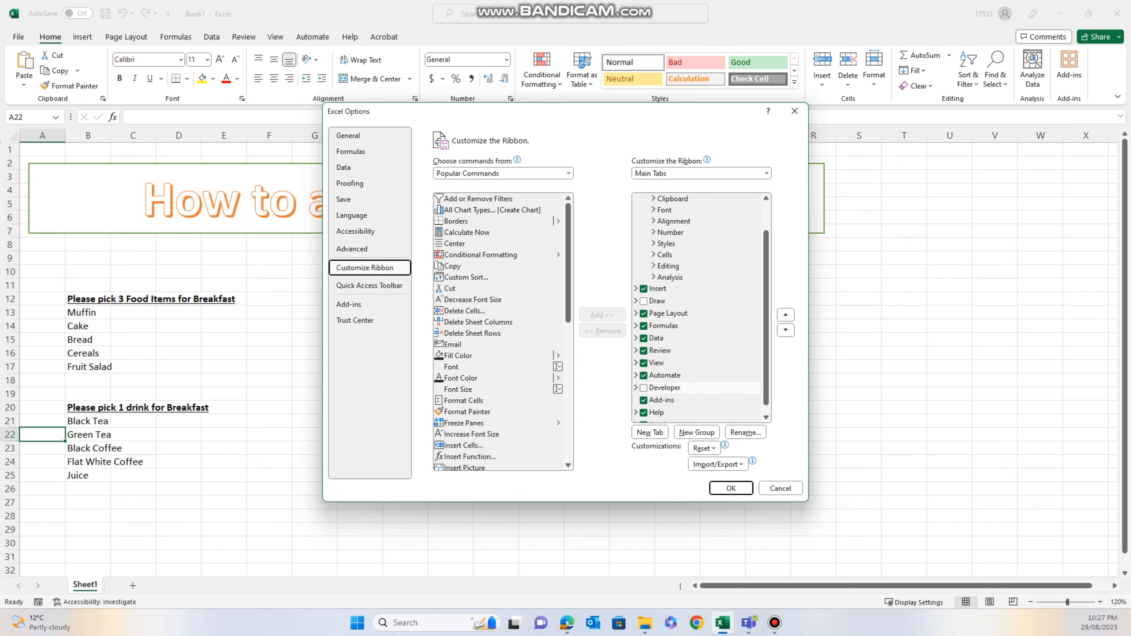
left_click(643, 388)
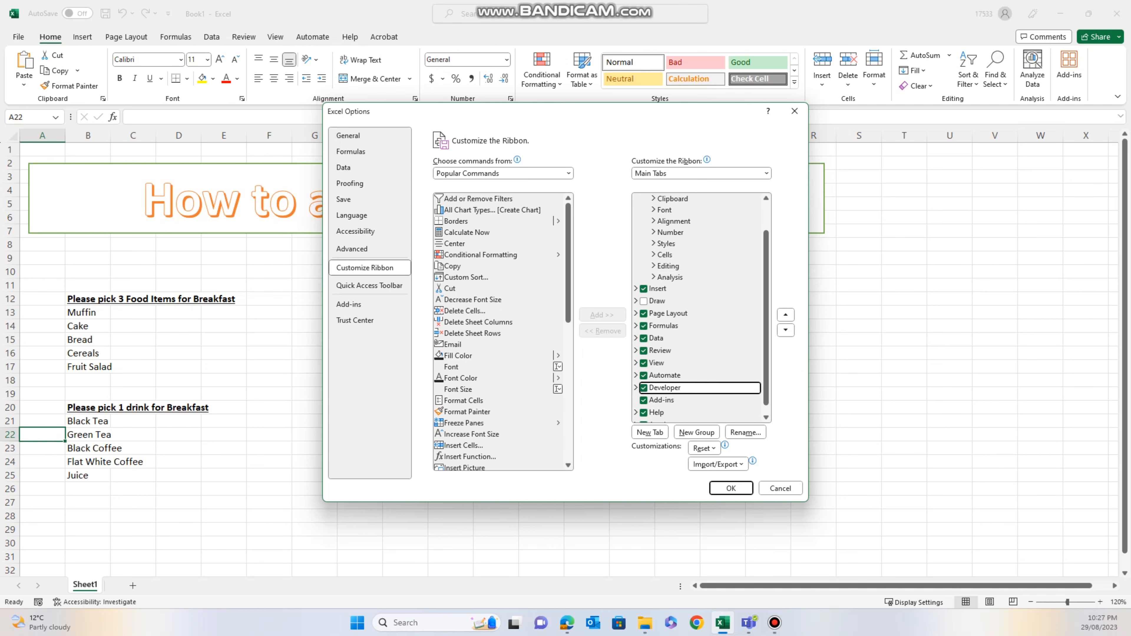
key("Return")
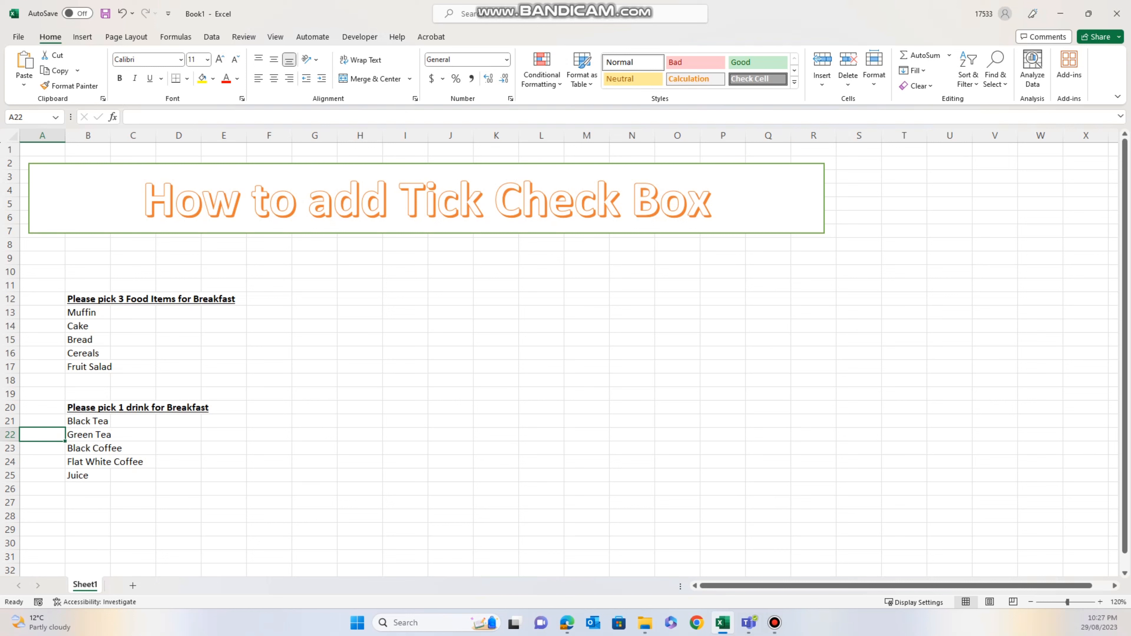
- Switch to the Developer tab and select cell A13 beside Muffin
left_click(450, 326)
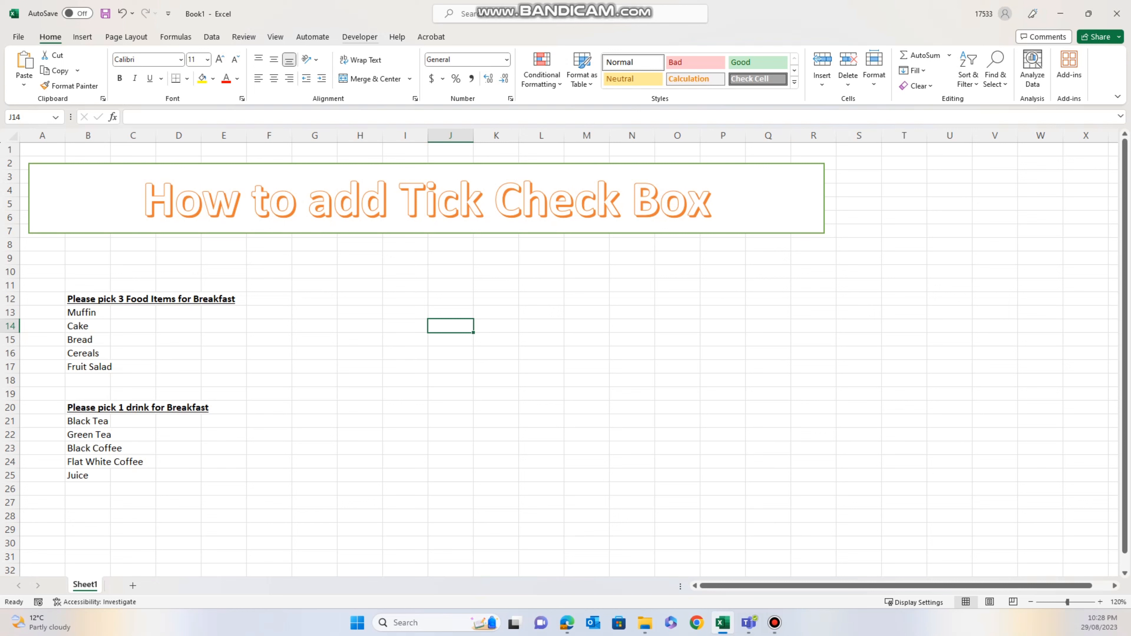
left_click(359, 37)
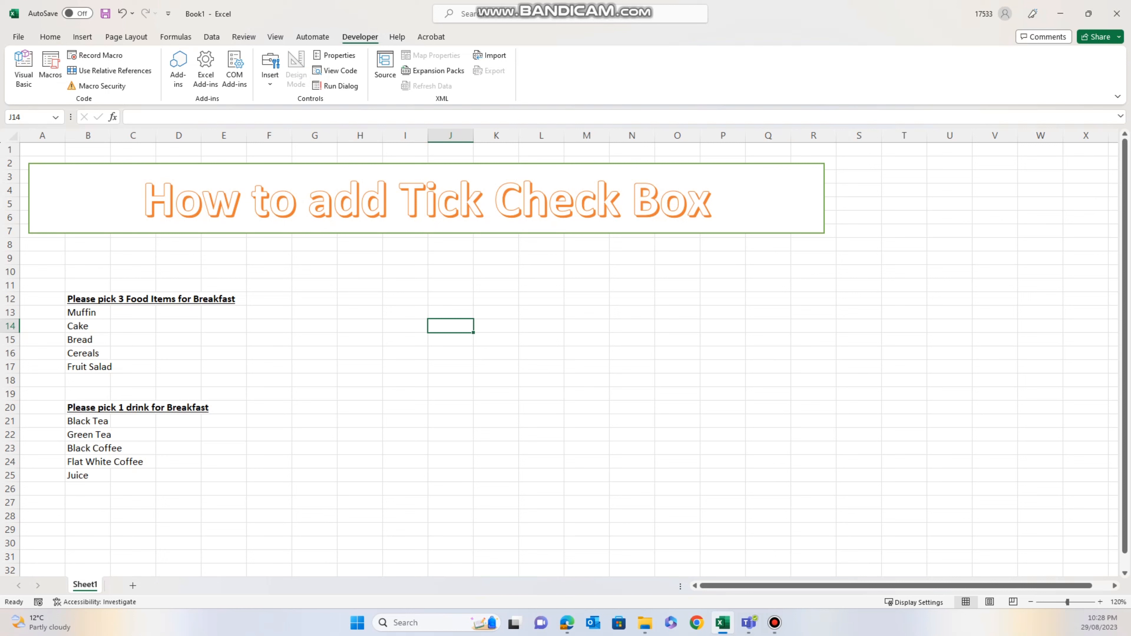
left_click(43, 312)
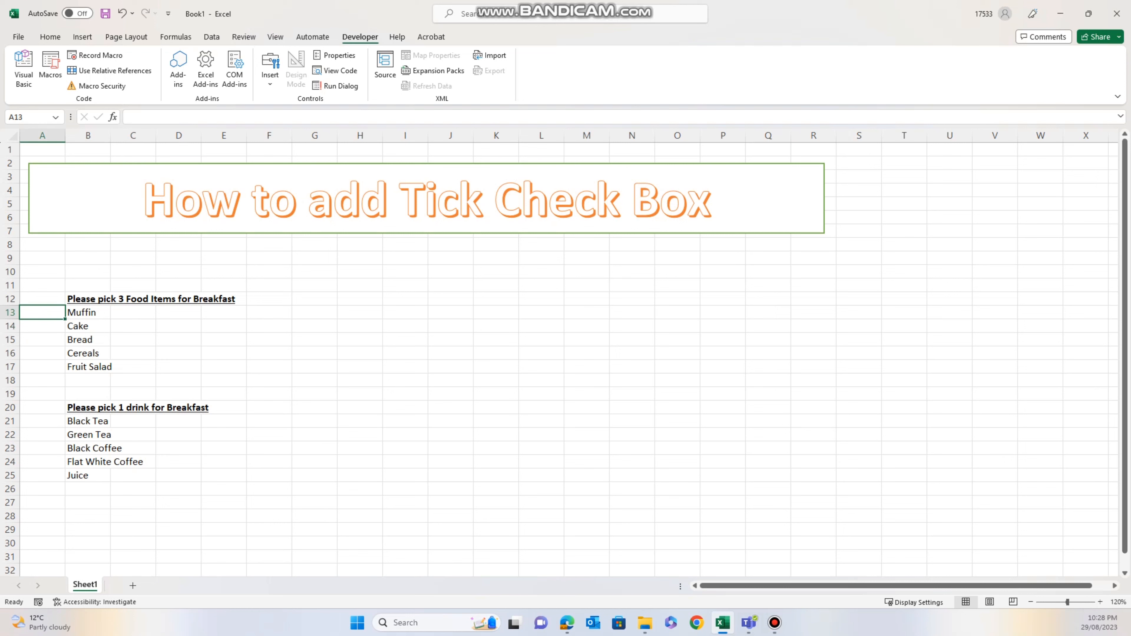
- Insert a Form Controls check box in cell A13 beside Muffin
left_click(269, 69)
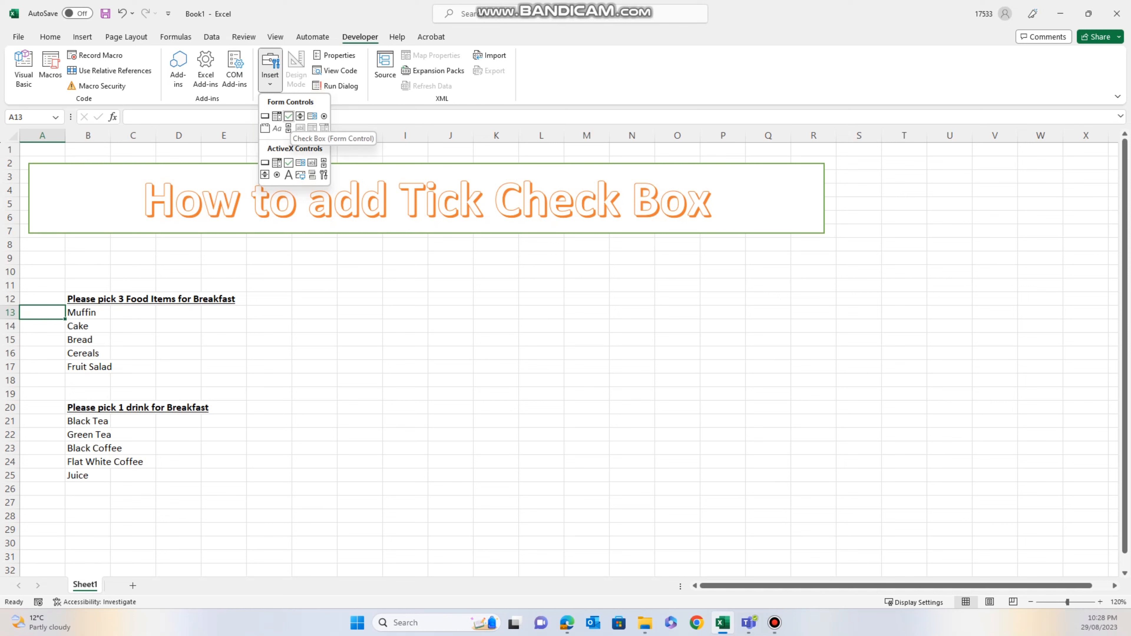
left_click(288, 116)
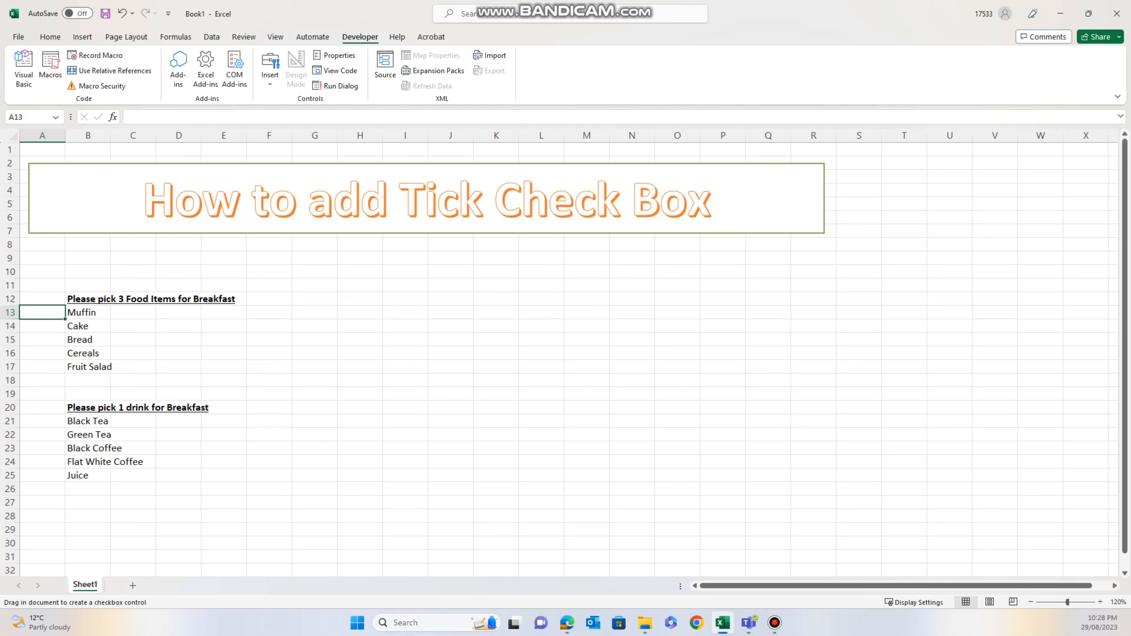
left_click(36, 313)
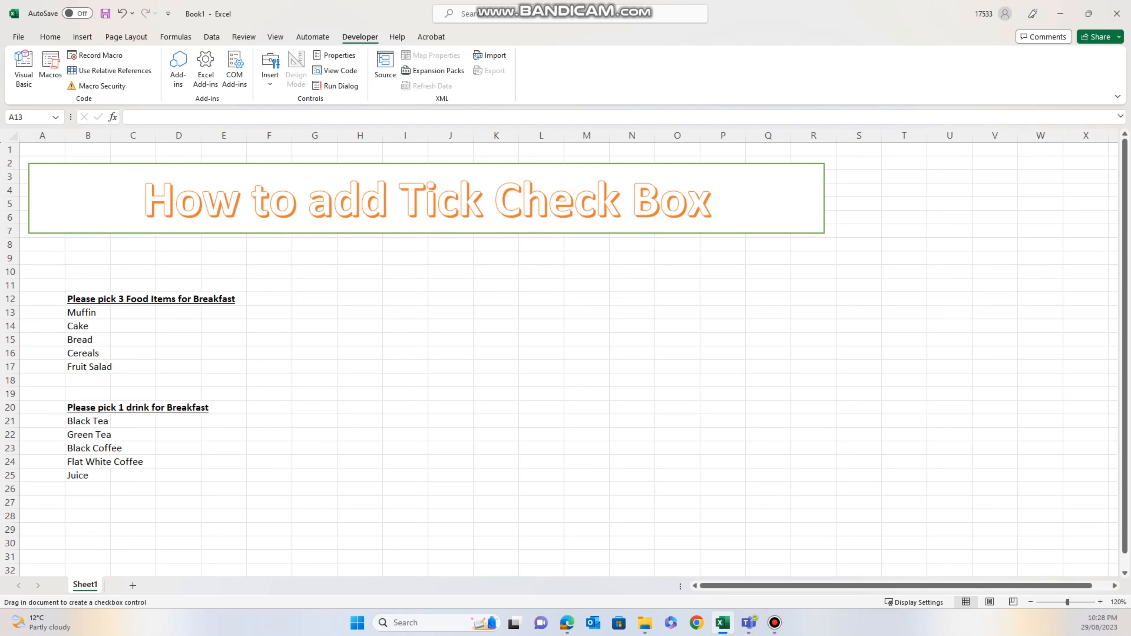
key("Escape")
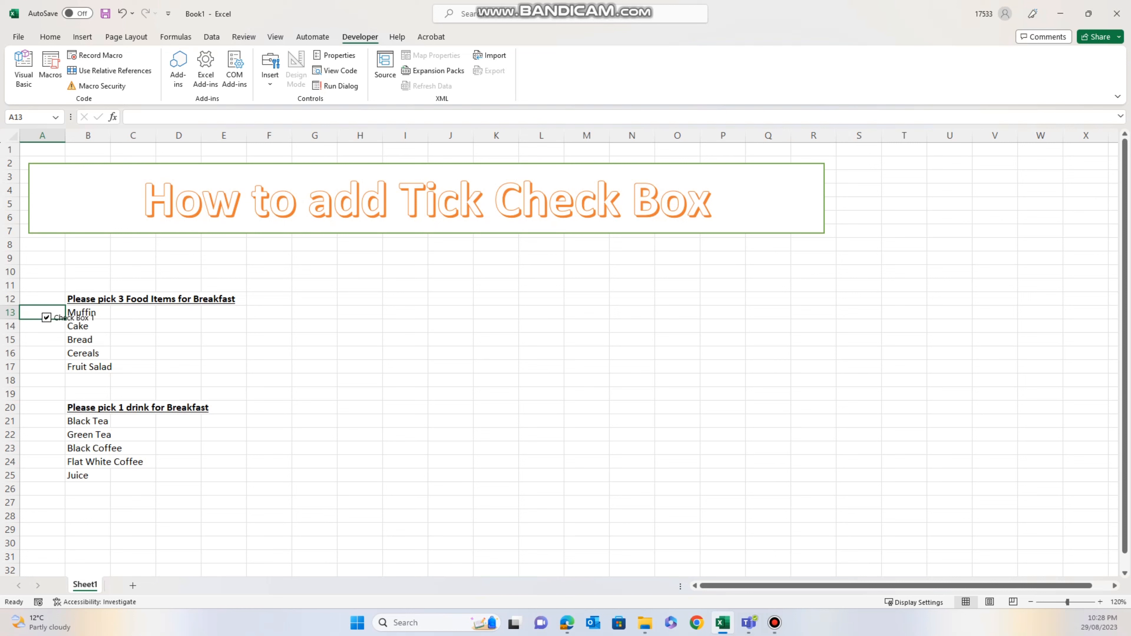
- Step through cells A16 to A13 in the food column, ending on A13
left_click(43, 353)
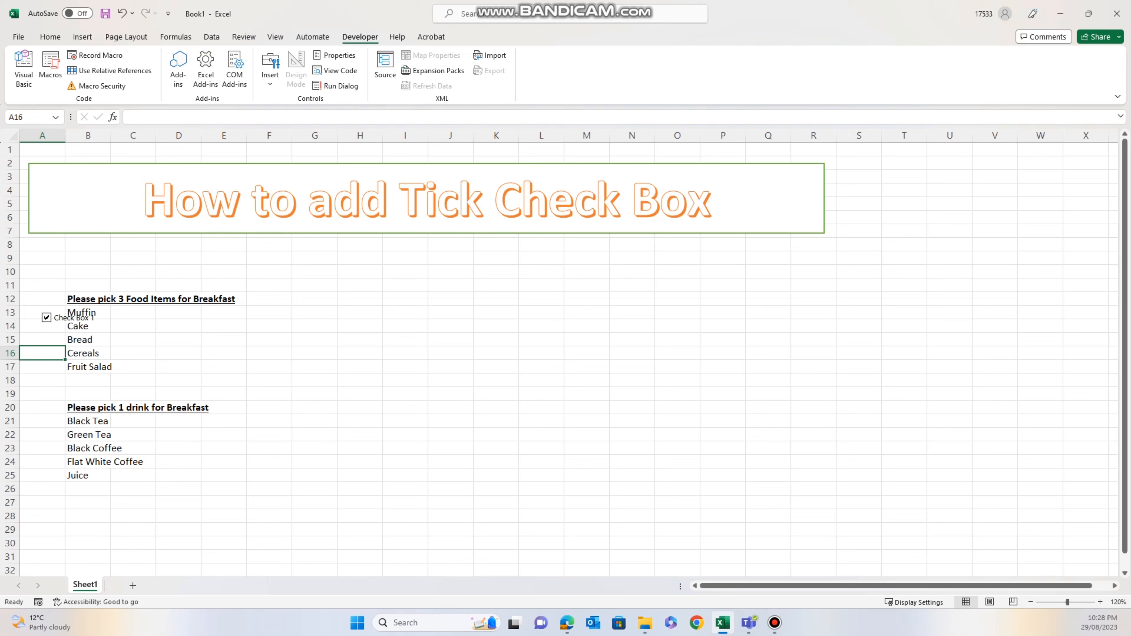
left_click(42, 340)
left_click(43, 353)
left_click(42, 339)
left_click(43, 326)
left_click(36, 312)
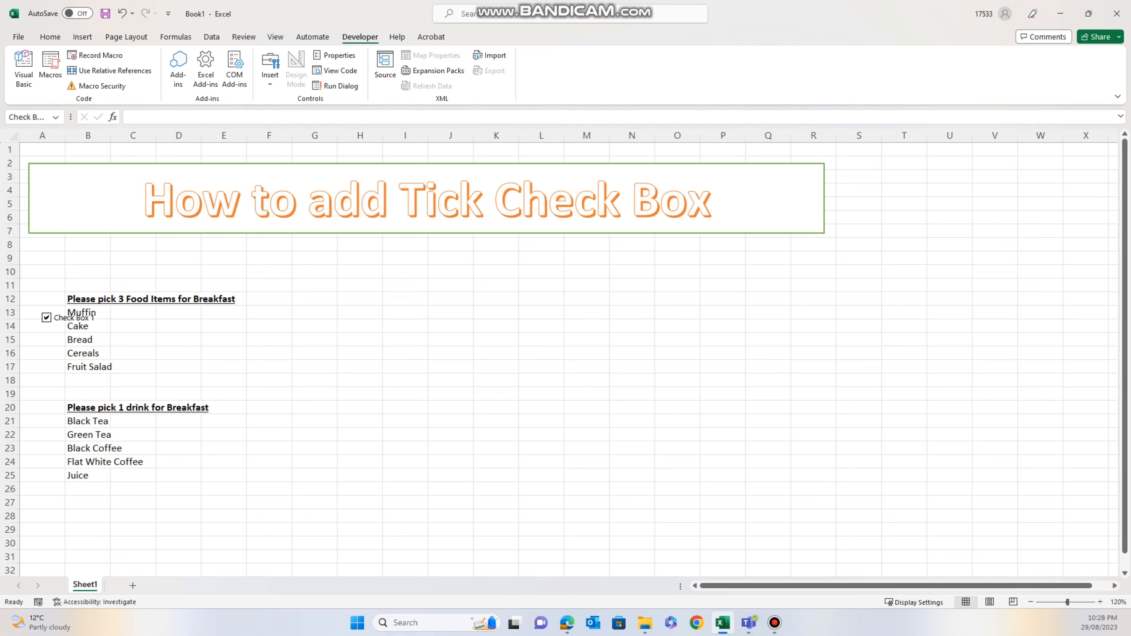
- Select Check Box 1 and drag it slightly up-left into row 13 beside Muffin
right_click(57, 317)
key("Escape")
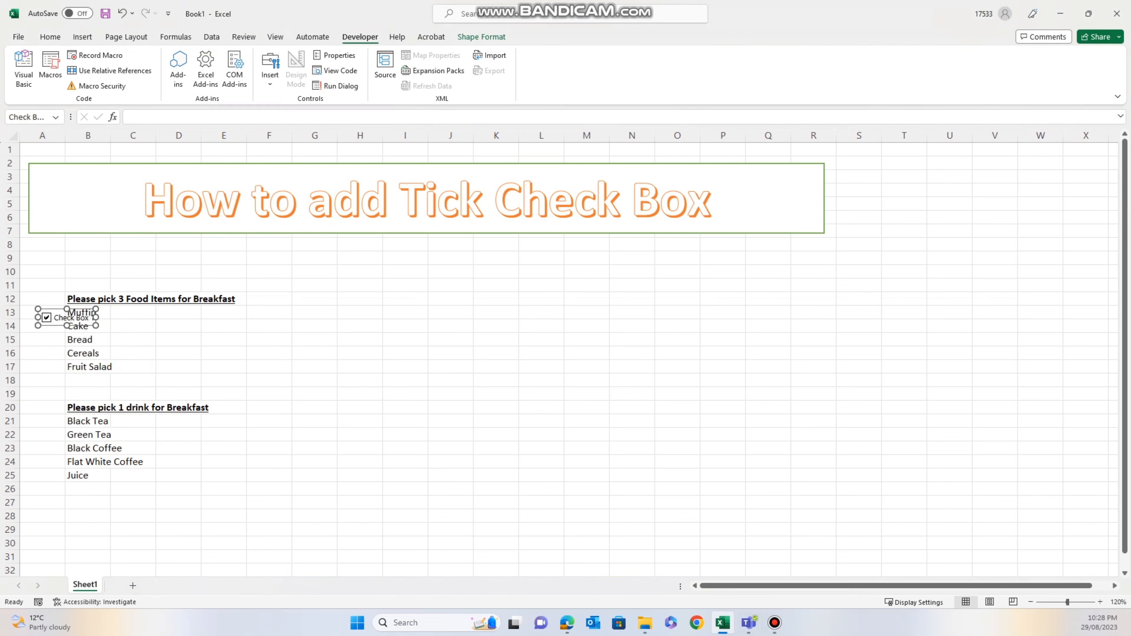
left_click(42, 353)
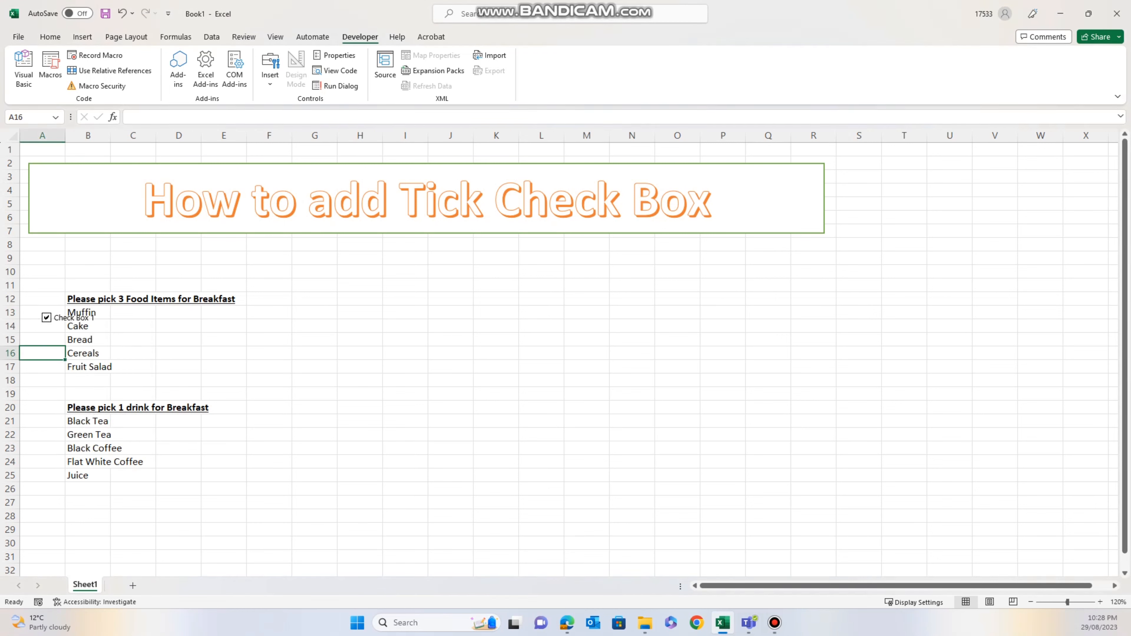
right_click(58, 317)
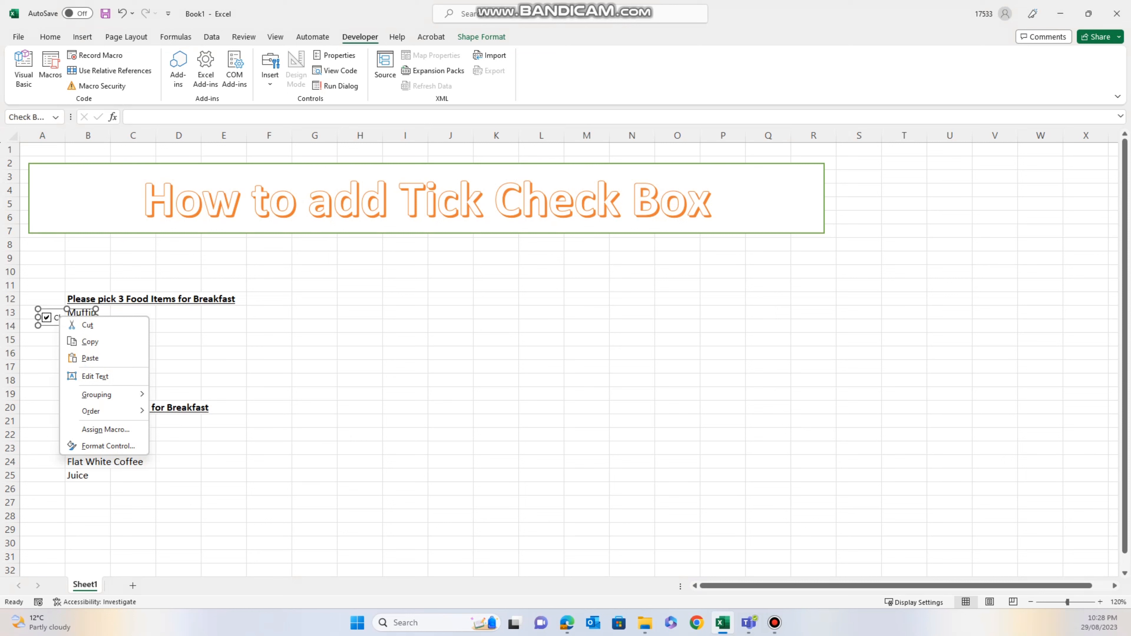
key("Escape")
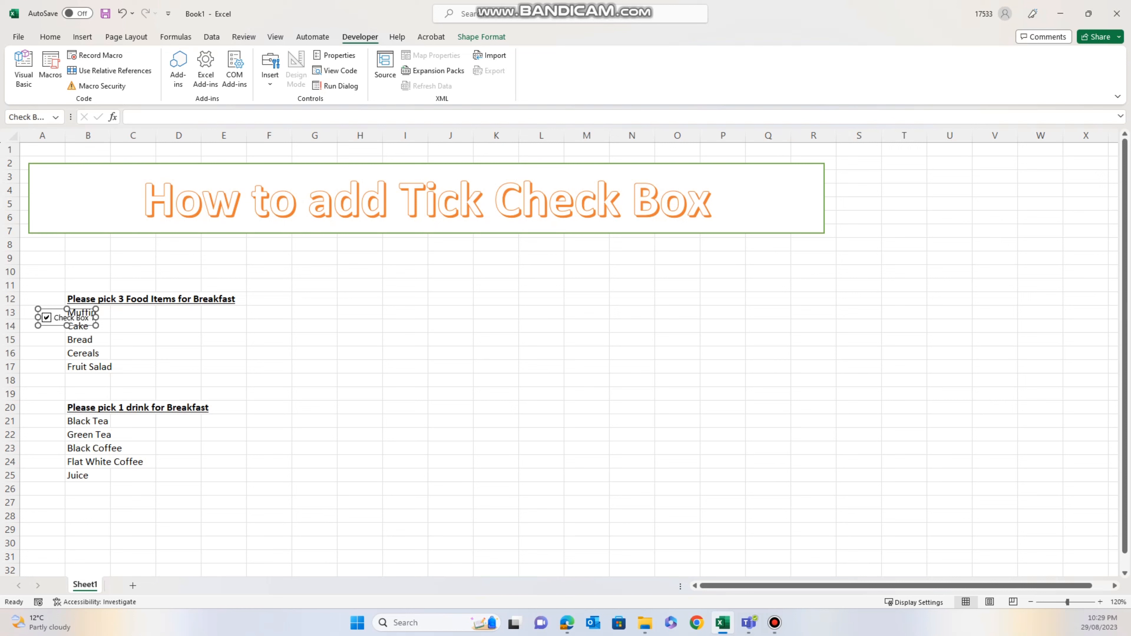
left_click_drag(58, 317, 53, 312)
left_click(42, 367)
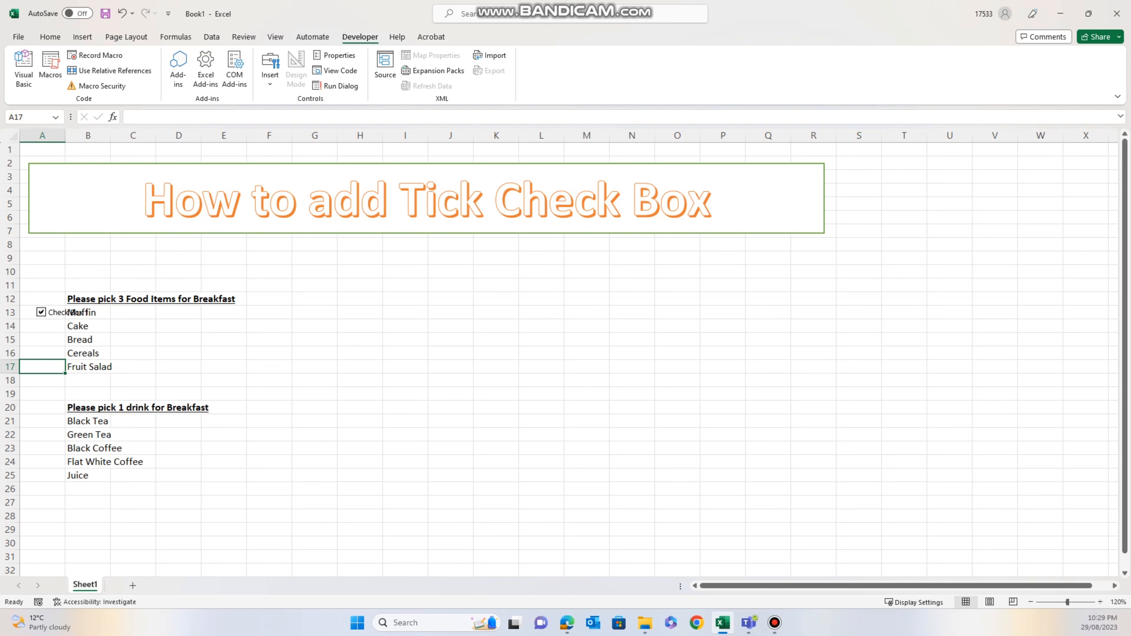
- Delete the 'Check Box 1' label text using Edit Text
right_click(58, 312)
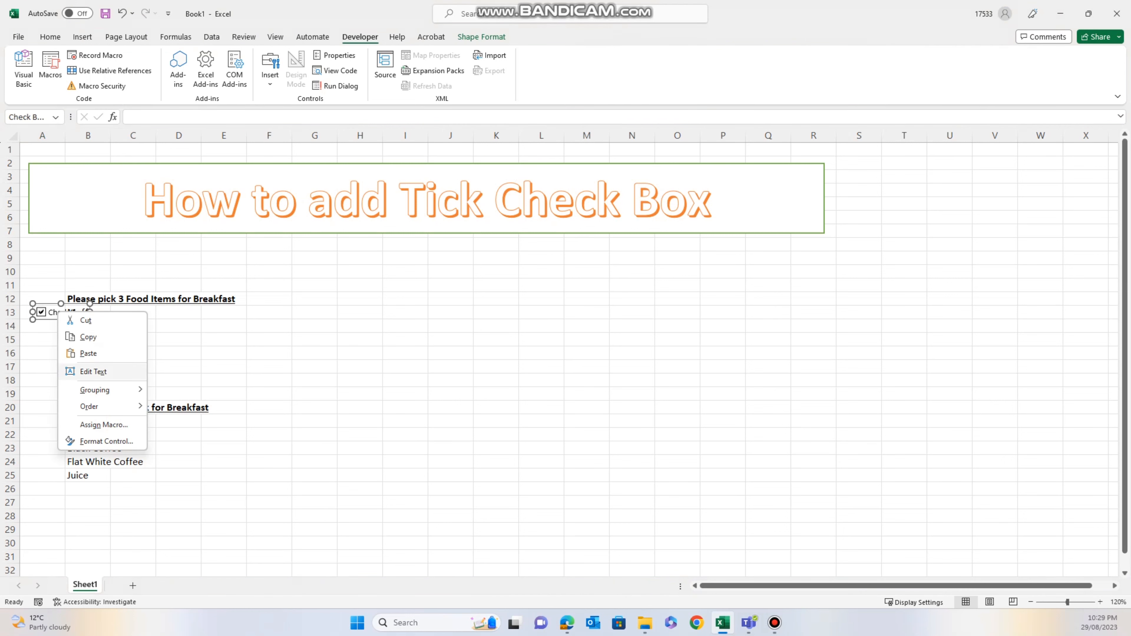
left_click(94, 371)
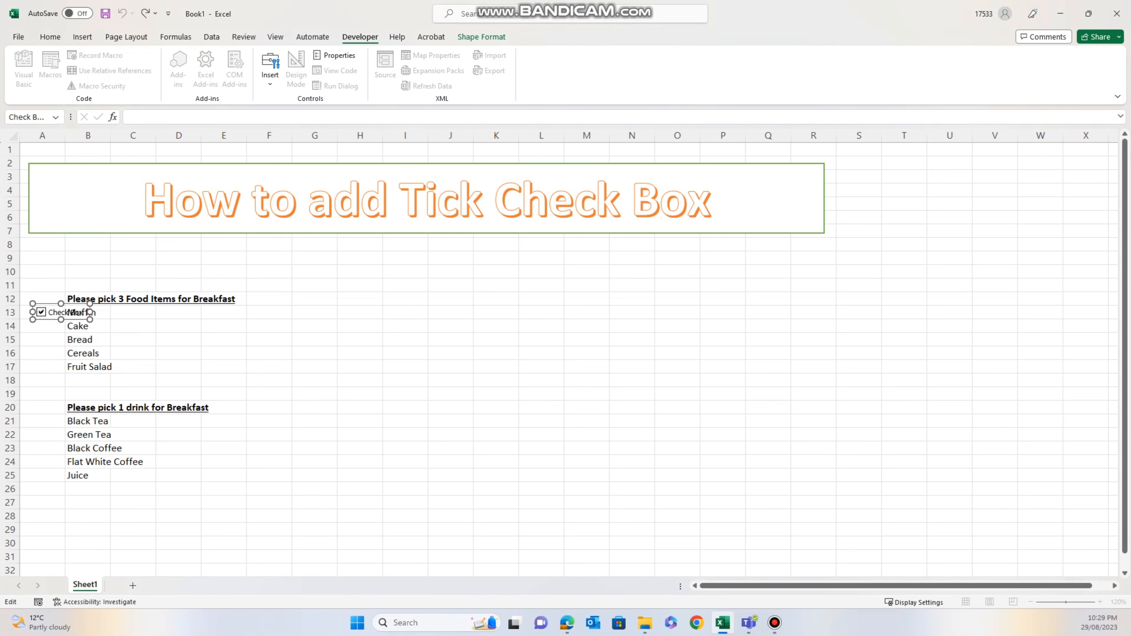
key("Delete")
key("Delete")
key("Delete")
key("Delete")
key("Delete")
key("Delete")
key("Delete")
key("Delete")
left_click(360, 367)
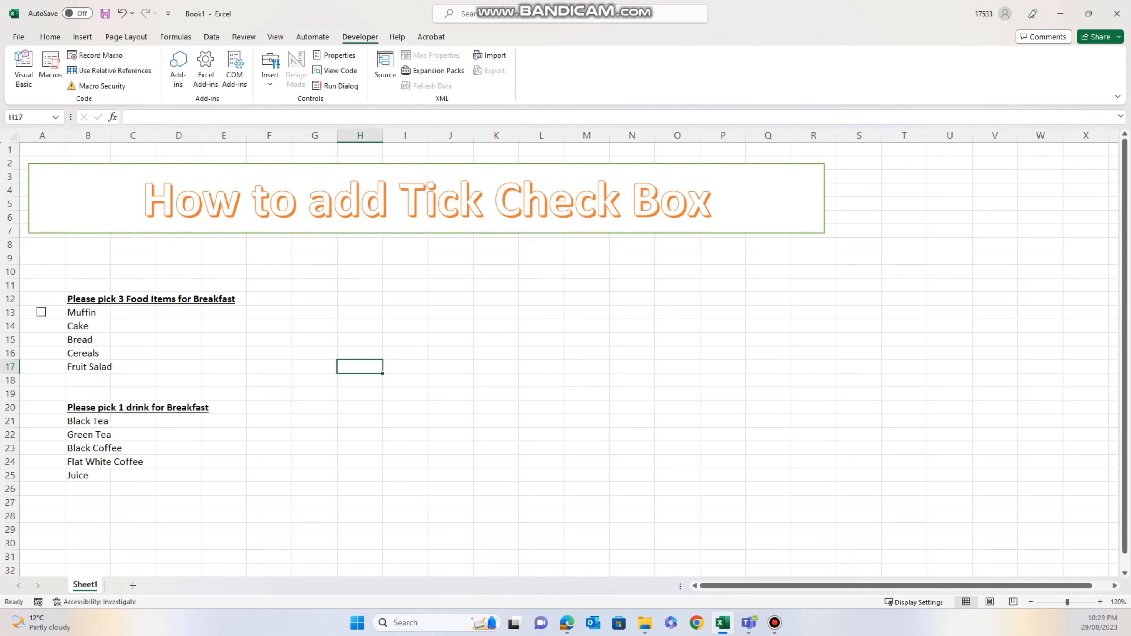
- Tick and then untick the Muffin check box to test it
left_click(41, 312)
left_click(42, 353)
left_click(41, 312)
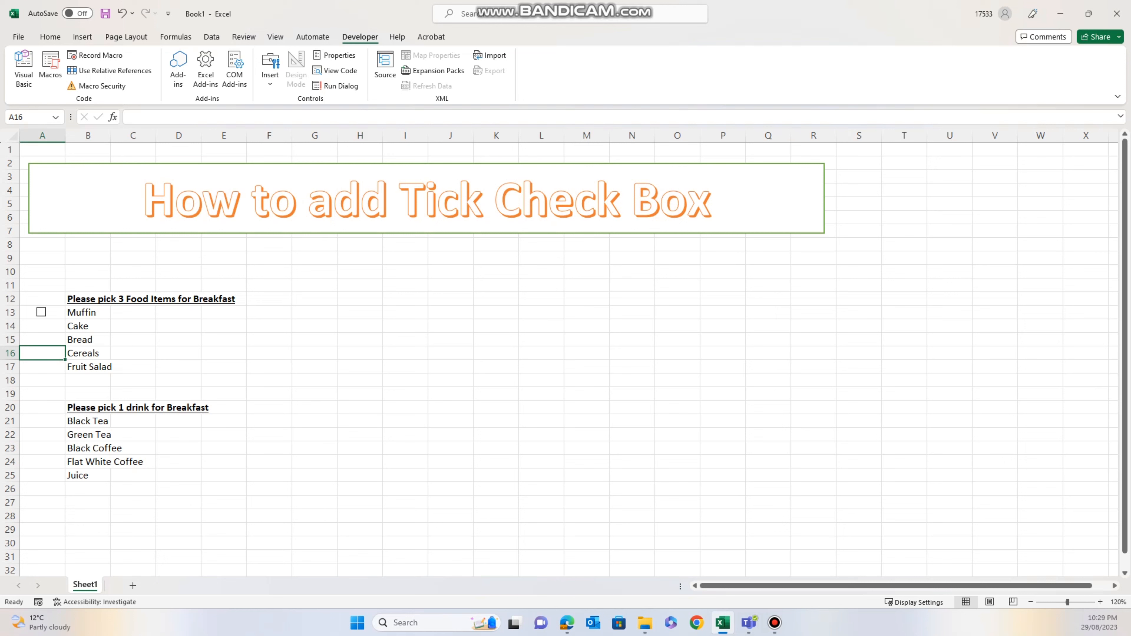
left_click(42, 326)
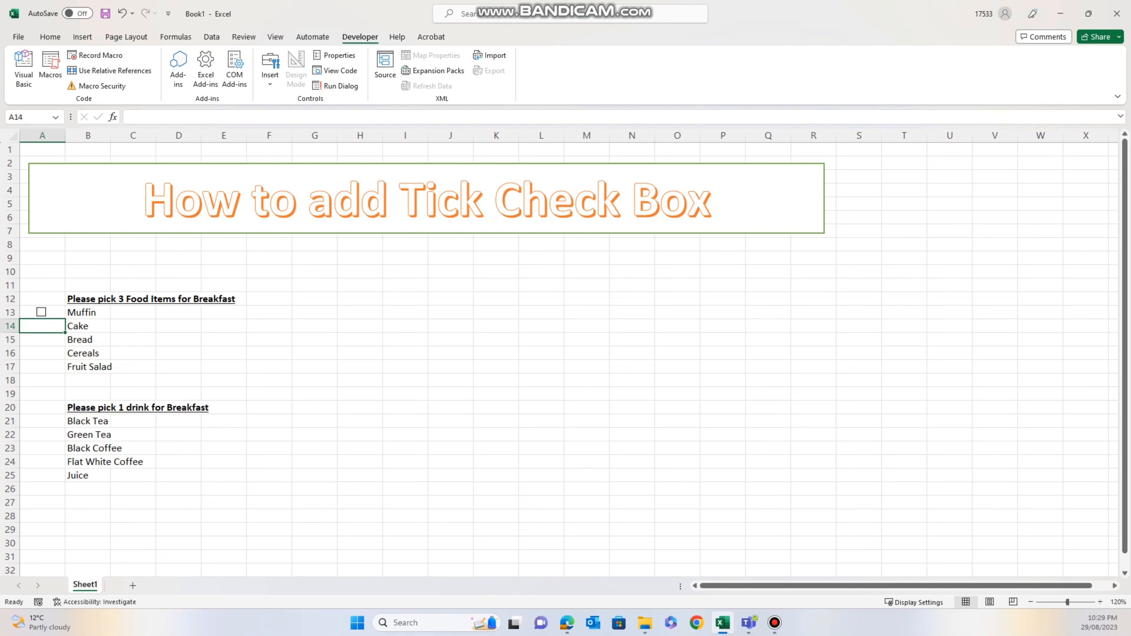
key("Down")
key("Down")
key("Down")
key("Down")
key("Up")
key("Up")
key("Up")
key("Up")
key("Up")
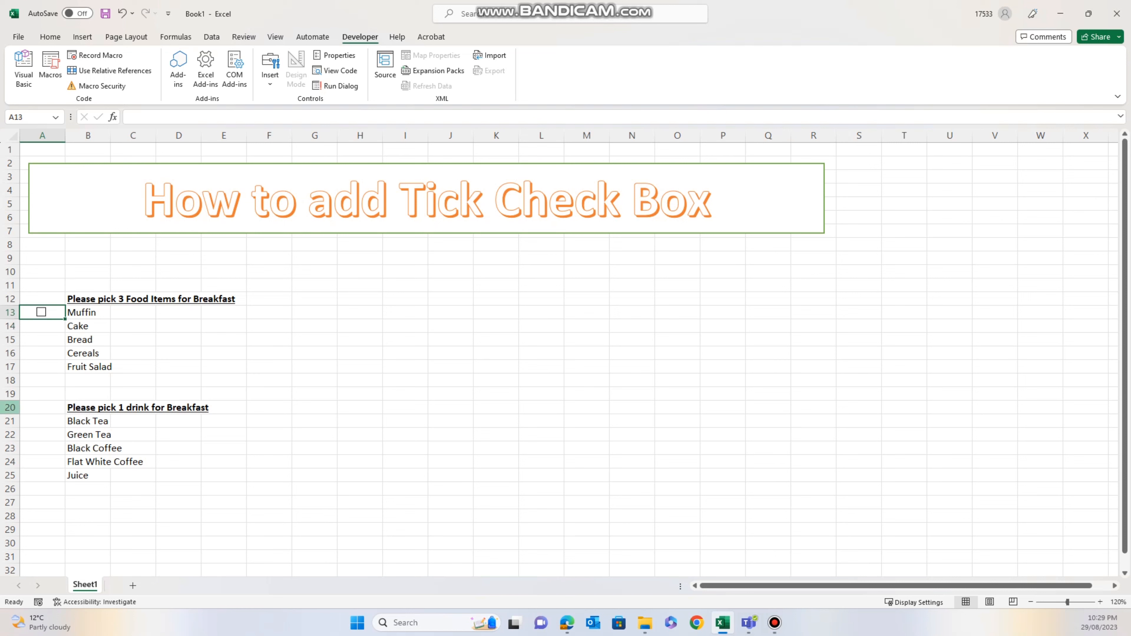
left_click(42, 393)
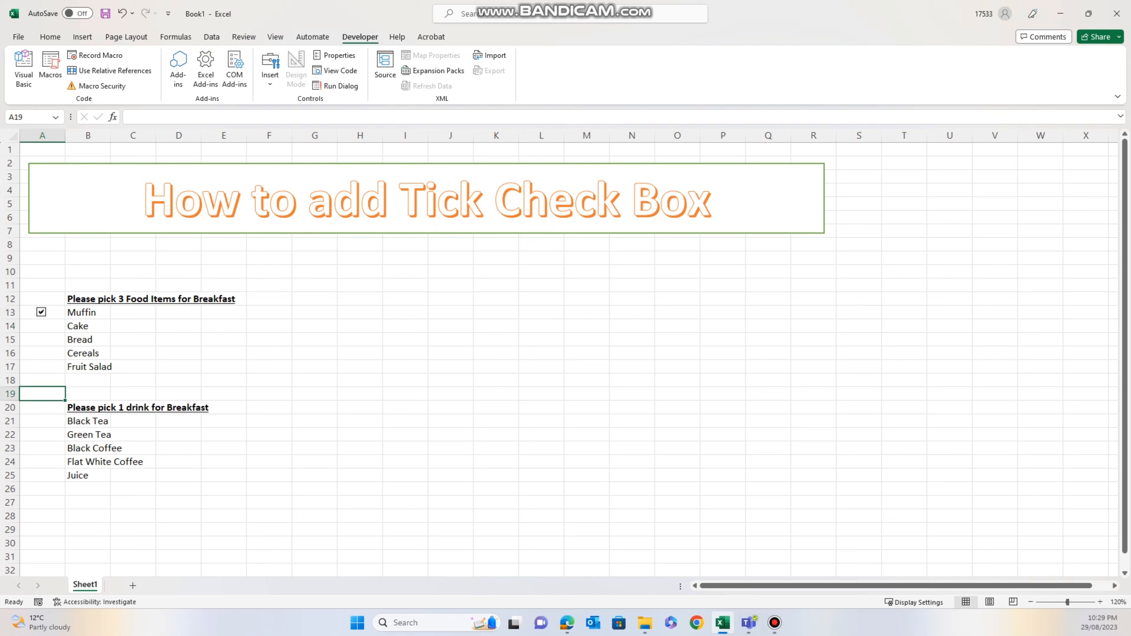
left_click(41, 312)
left_click(42, 353)
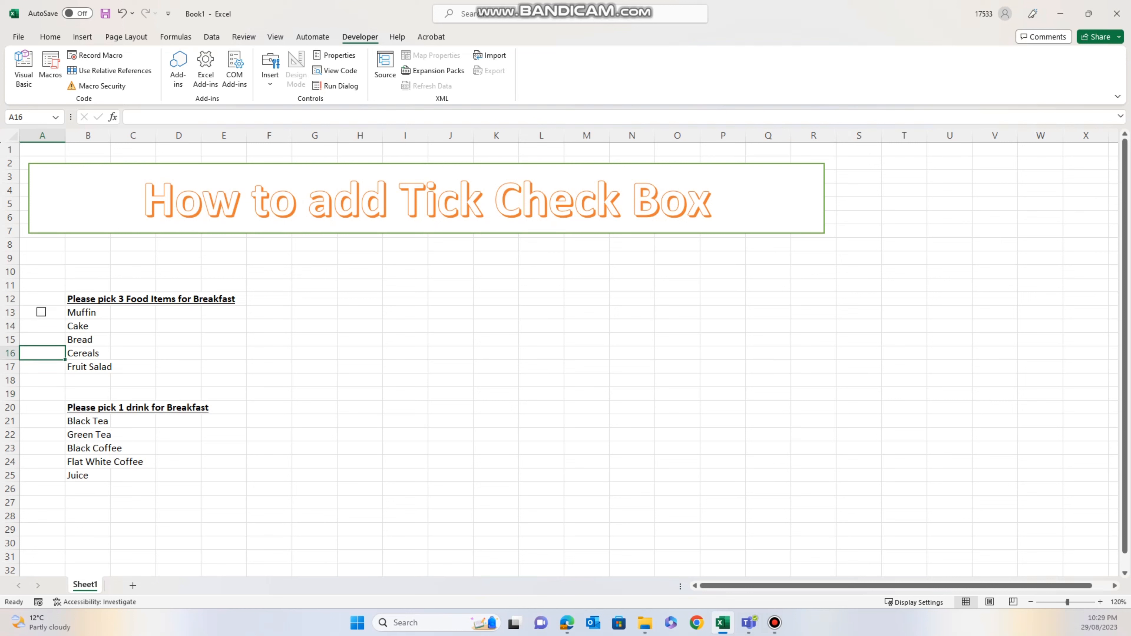
key("Up")
key("Up")
key("Up")
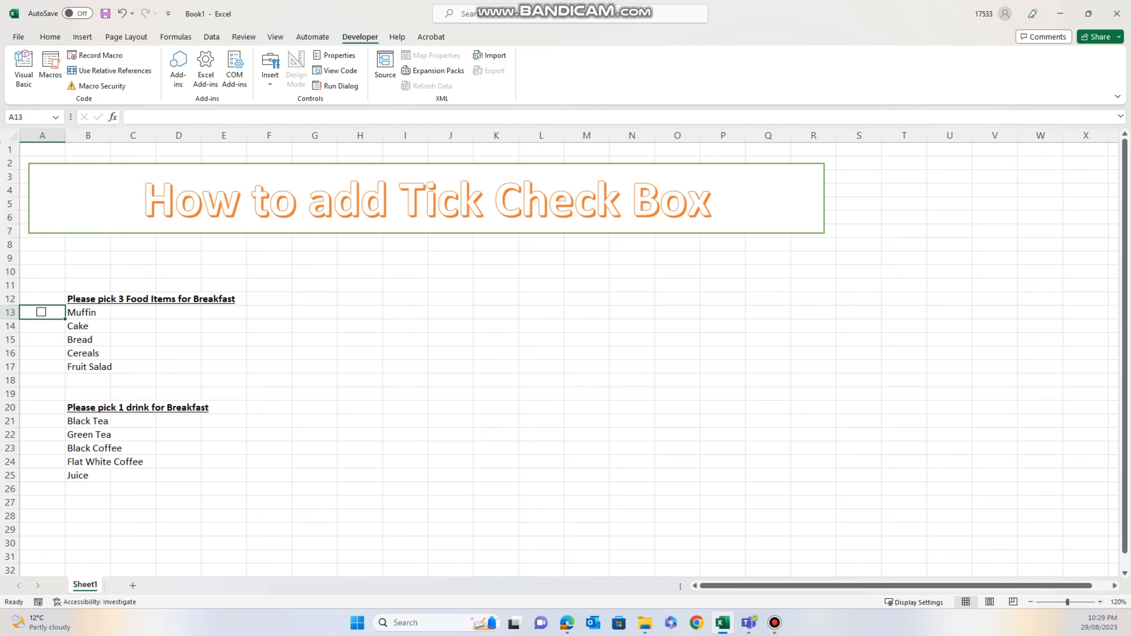
- Fill the check box down into A13:A17 and A21:A25 with Ctrl+D, then undo it
left_click_drag(42, 326, 43, 367)
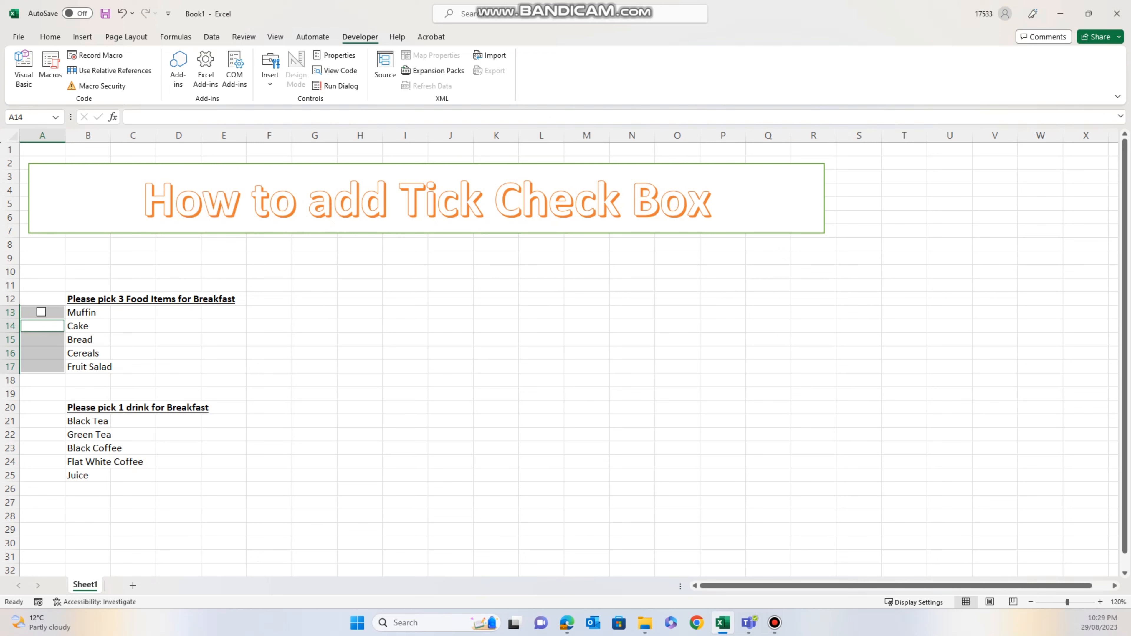
left_click_drag(42, 421, 42, 475)
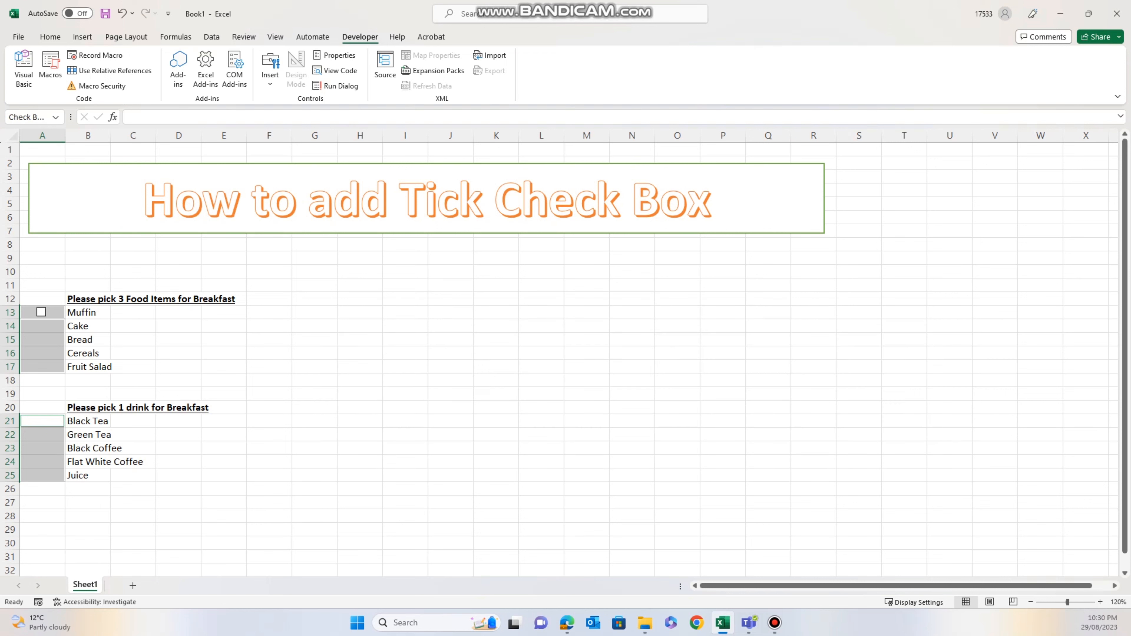
key("ctrl+d")
left_click(269, 461)
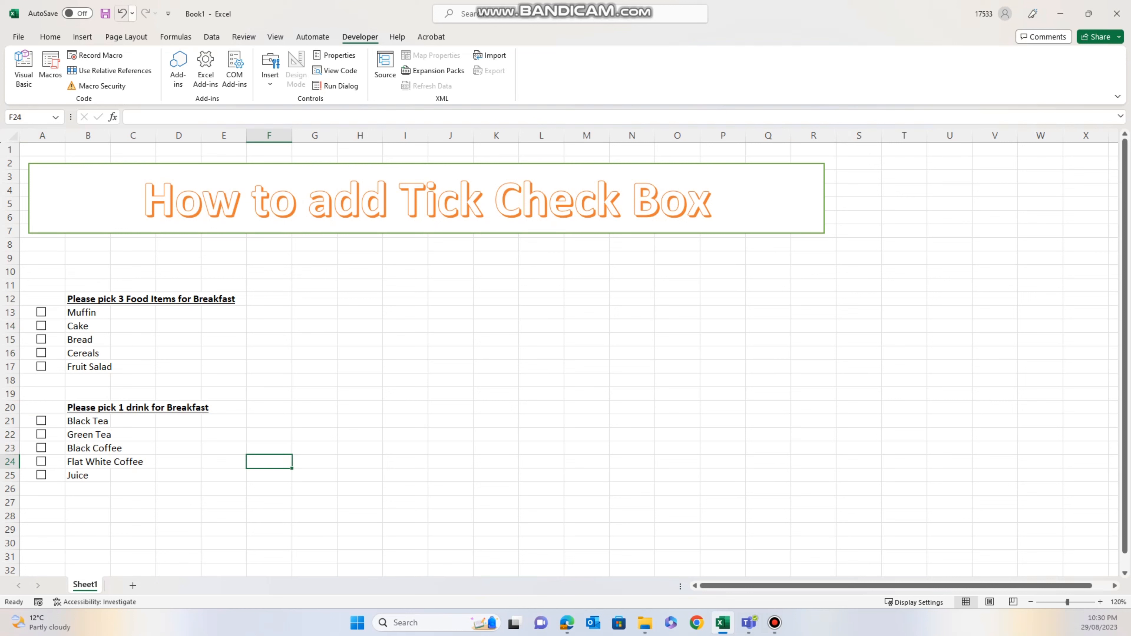
key("ctrl+z")
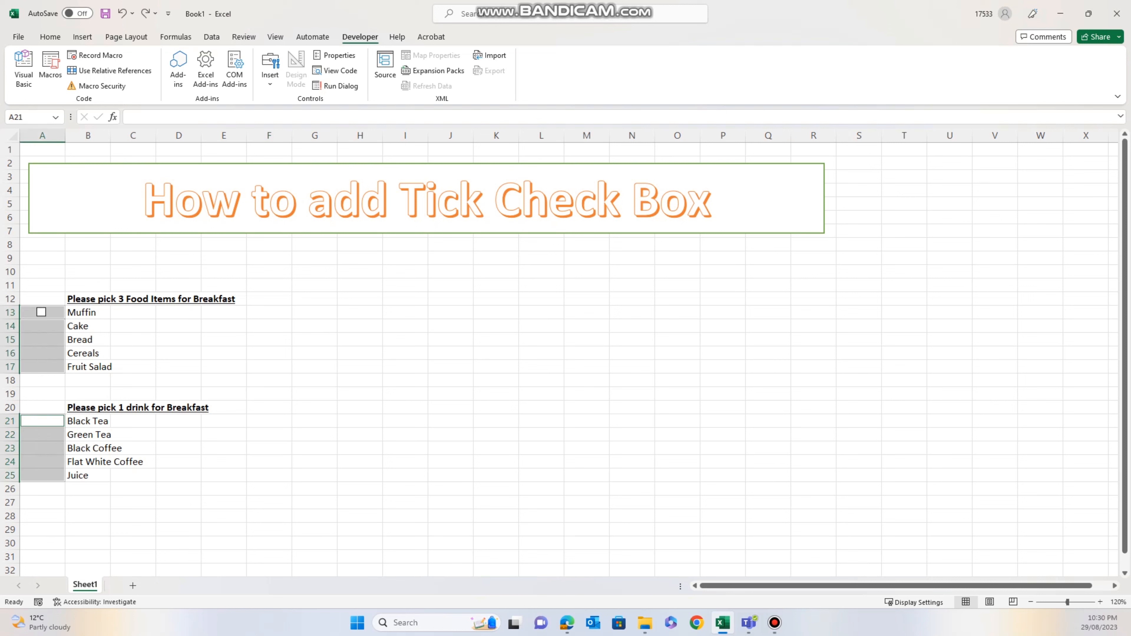
- Reselect A13:A17 and A21:A25 and paste the check box into every cell
left_click(42, 394)
key("Up")
key("Up")
key("Up")
key("Up")
key("Up")
key("Up")
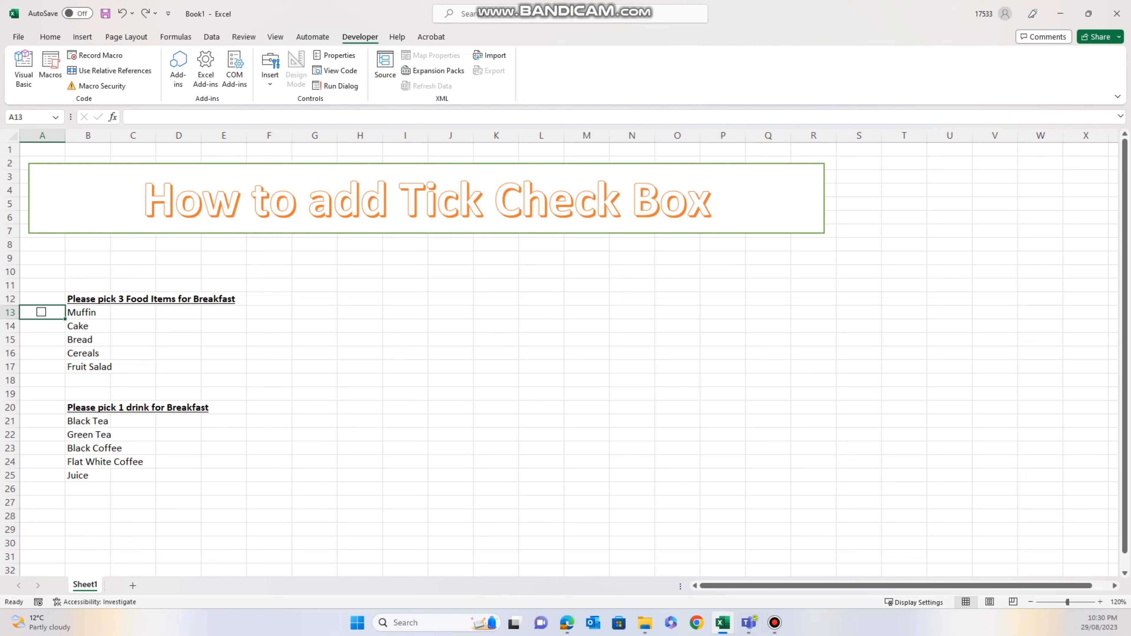
left_click_drag(42, 326, 42, 367)
left_click_drag(43, 421, 43, 475)
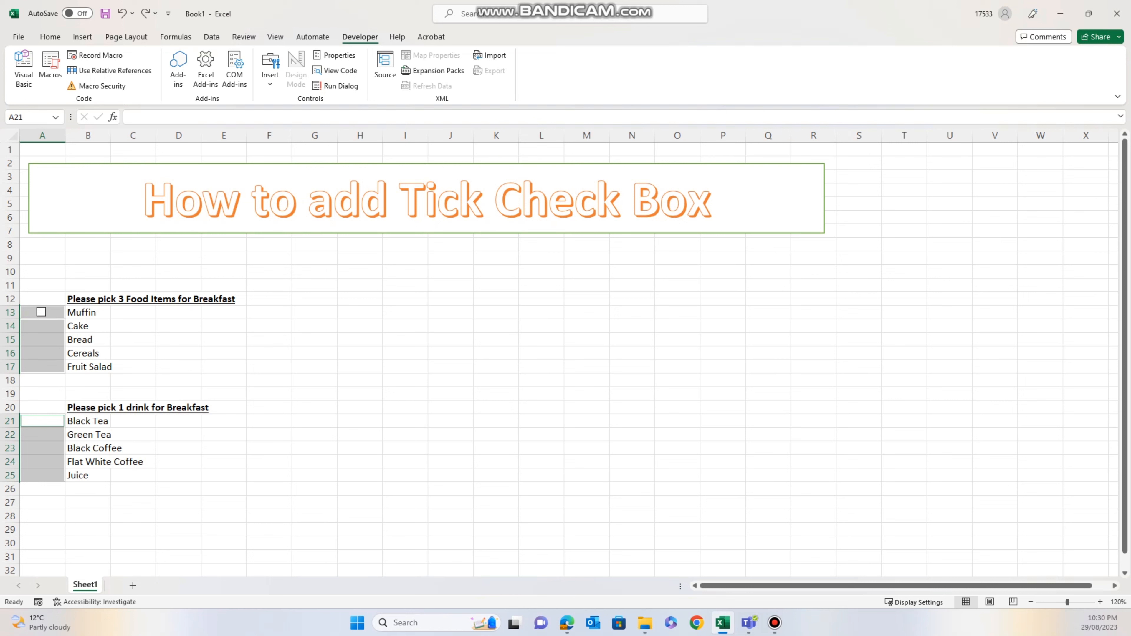
key("ctrl+v")
- Tick the Muffin check box in A13 of the food list
left_click(315, 394)
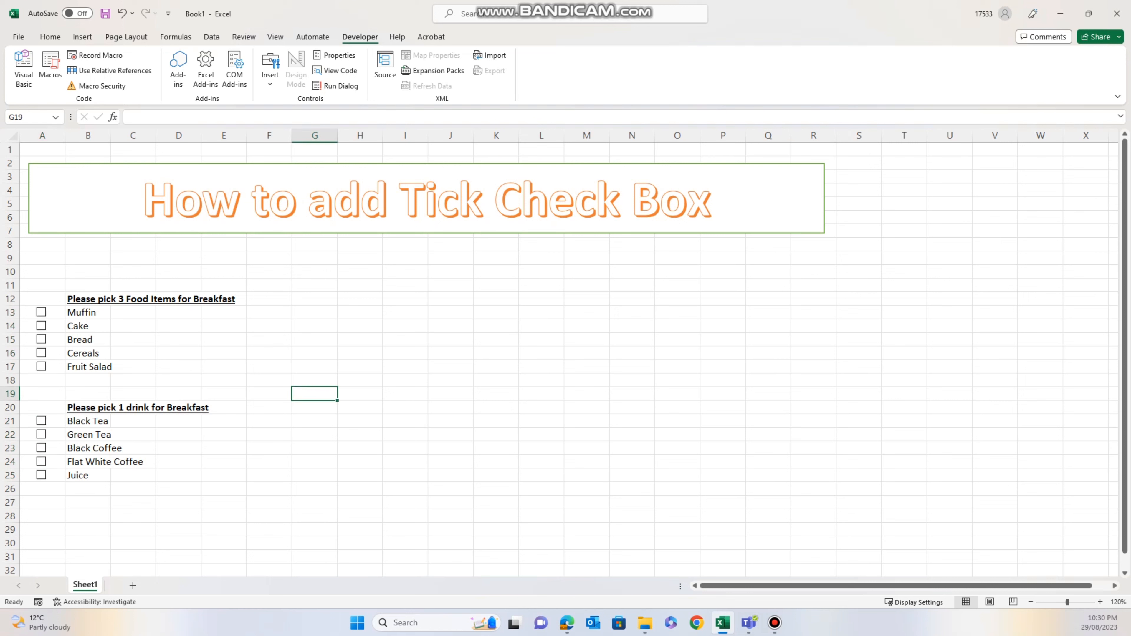
left_click(315, 490)
left_click(224, 516)
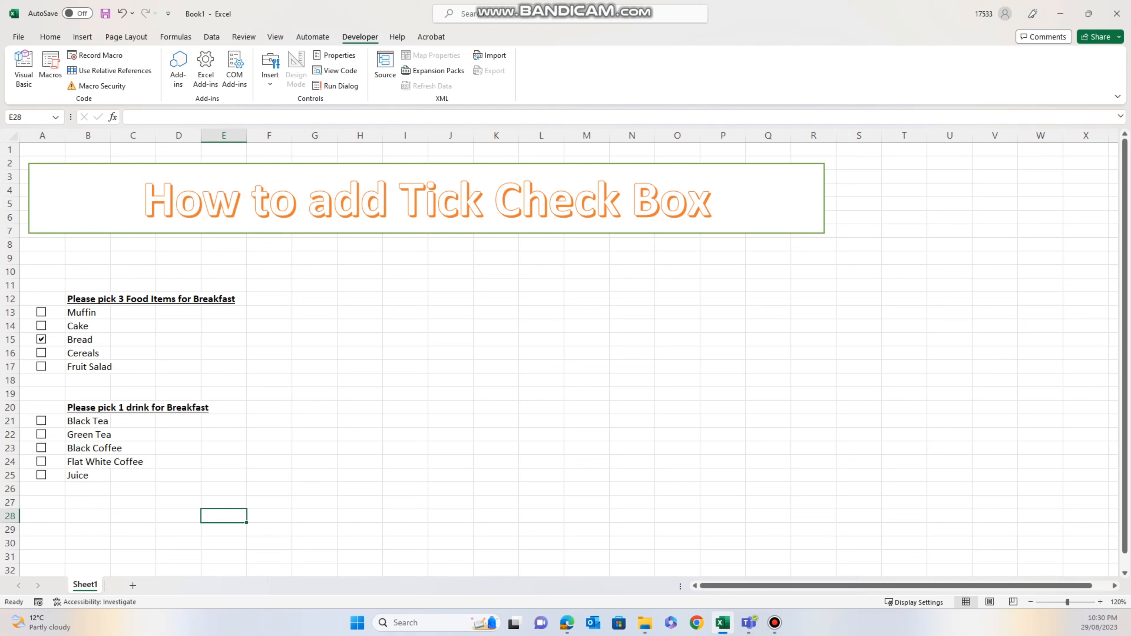
left_click(41, 312)
left_click(269, 394)
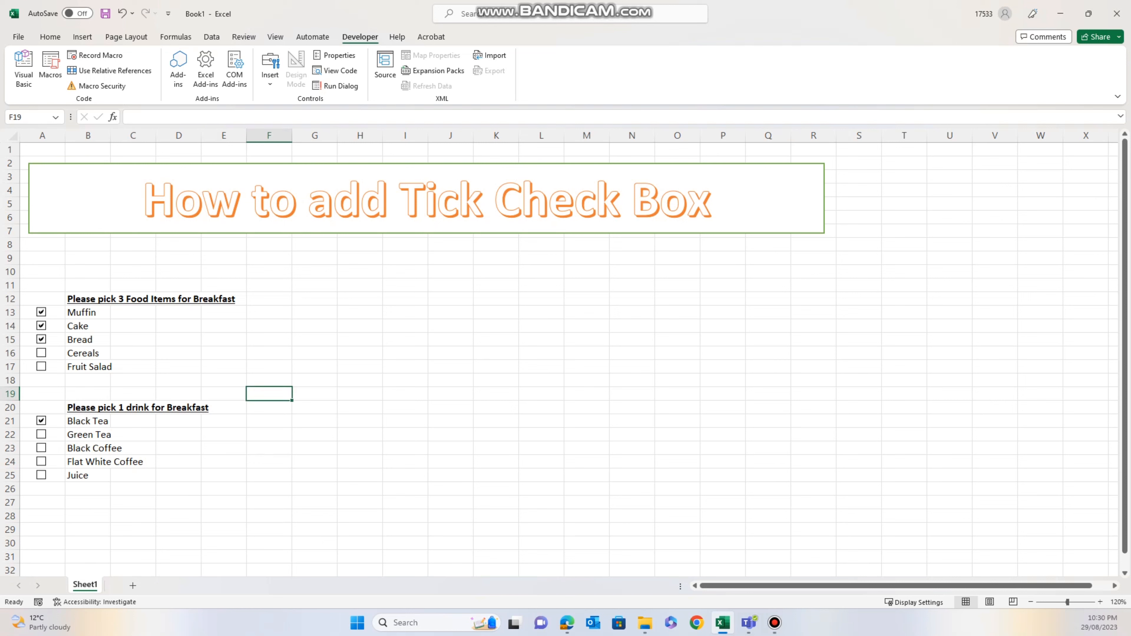